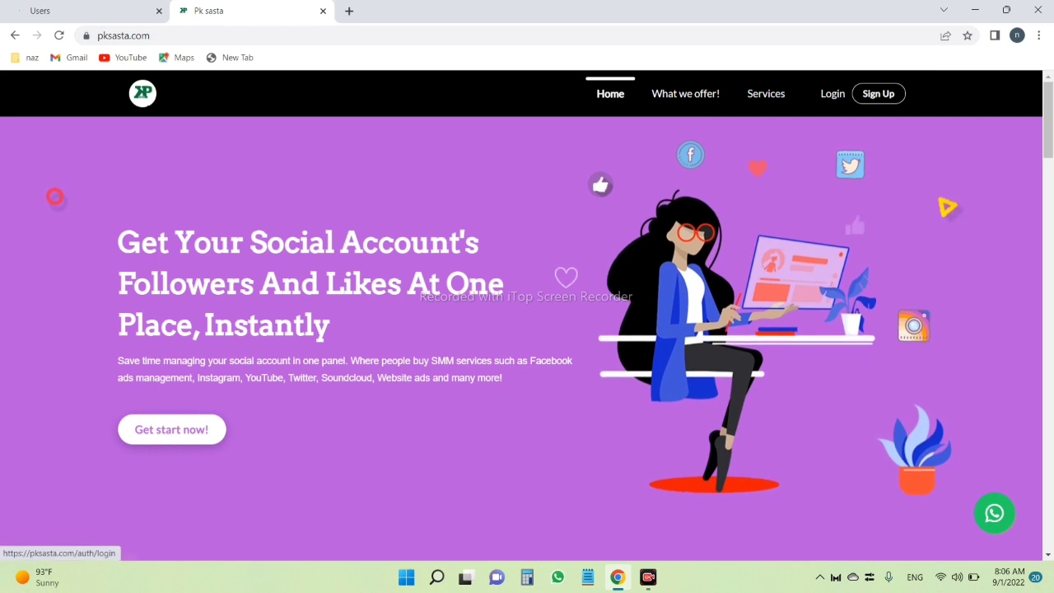
# Log in to the panel's admin account with the saved credentials
pyautogui.click(832, 93)
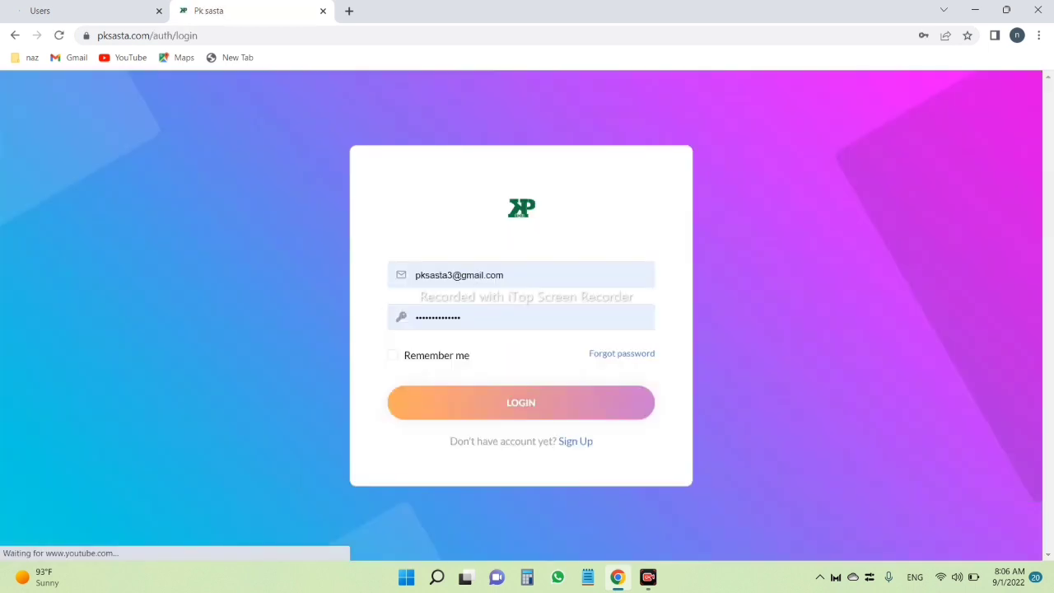
pyautogui.click(520, 403)
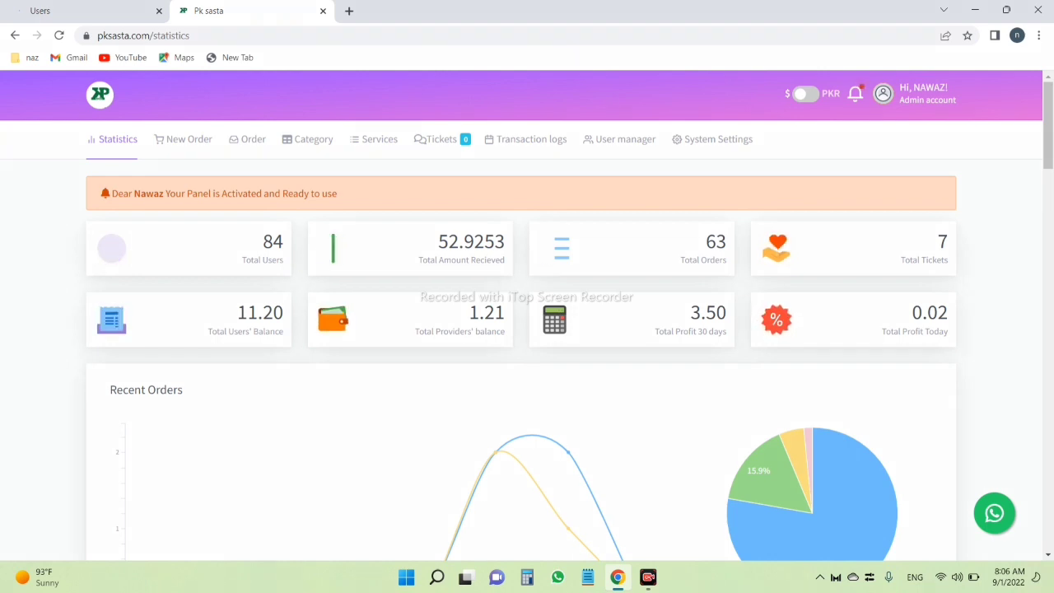
pyautogui.moveTo(282, 125)
pyautogui.mouseDown()
pyautogui.moveTo(340, 140)
pyautogui.moveTo(341, 155)
pyautogui.mouseUp()
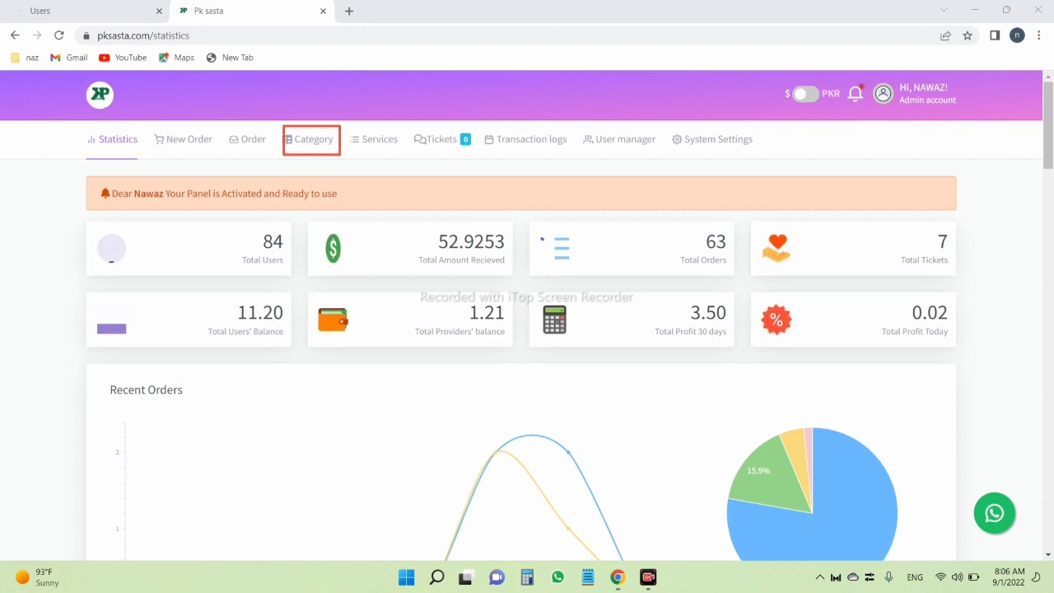
# Open the category list and go to its last page to check the highest sorting number in use
pyautogui.click(308, 140)
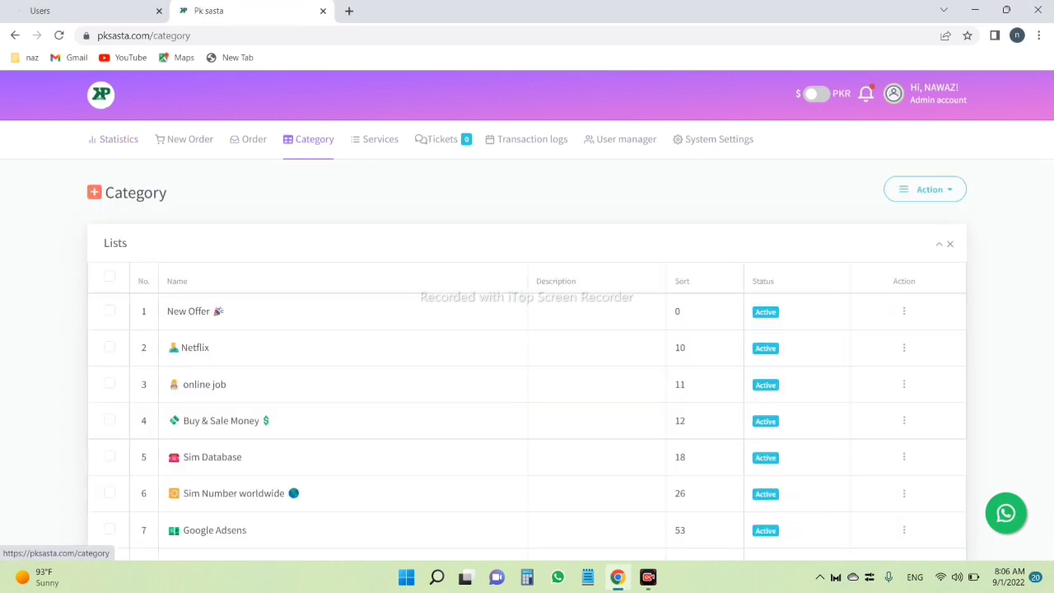
pyautogui.scroll(-6, 527, 330)
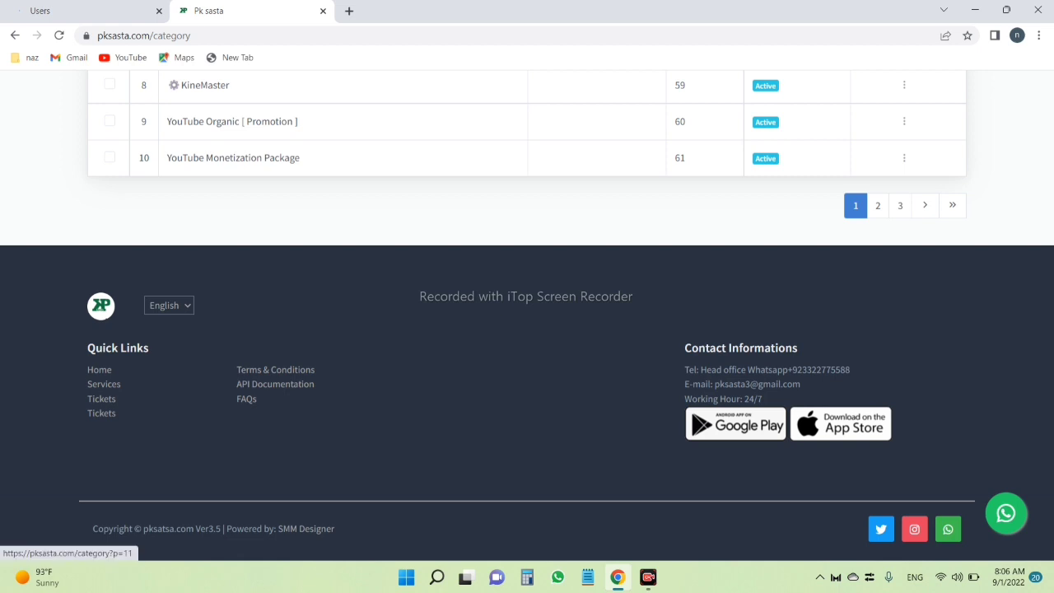
pyautogui.click(952, 205)
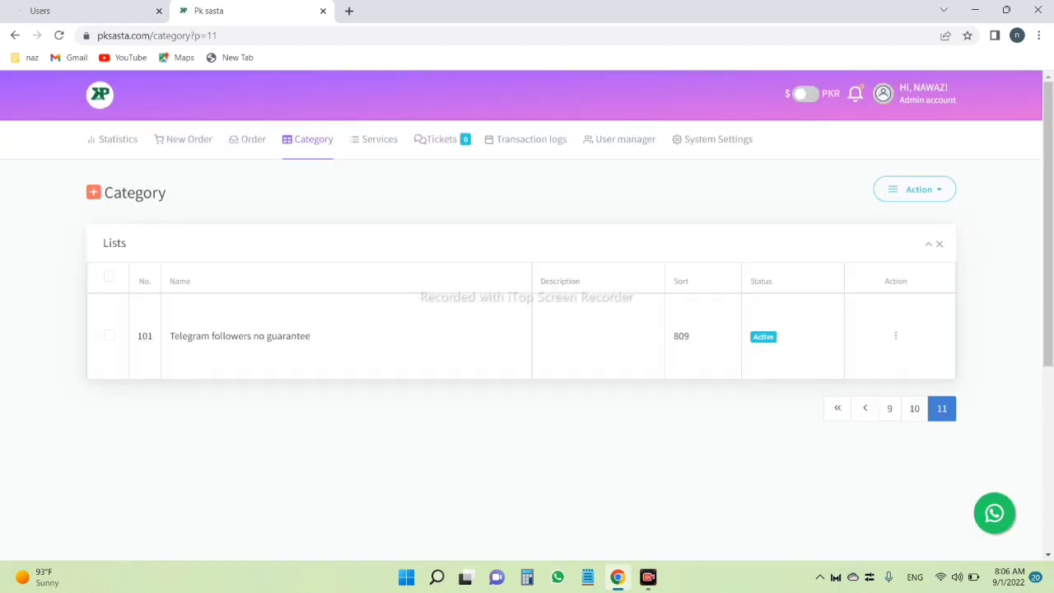
pyautogui.scroll(-2, 527, 315)
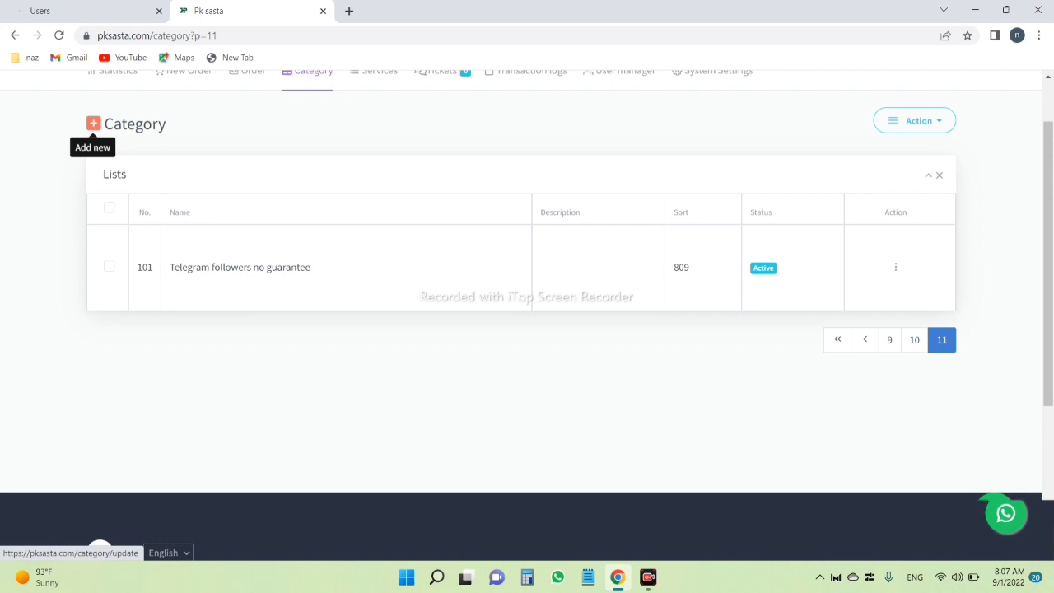
# Add a new active category named "pk" with default sorting number 810 and submit it
pyautogui.click(93, 124)
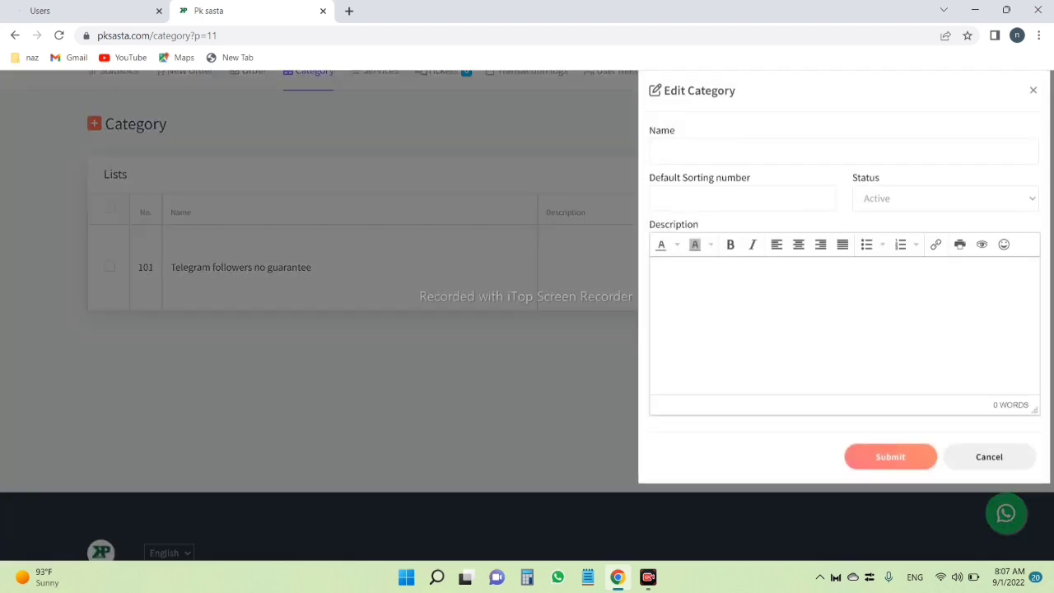
pyautogui.click(658, 151)
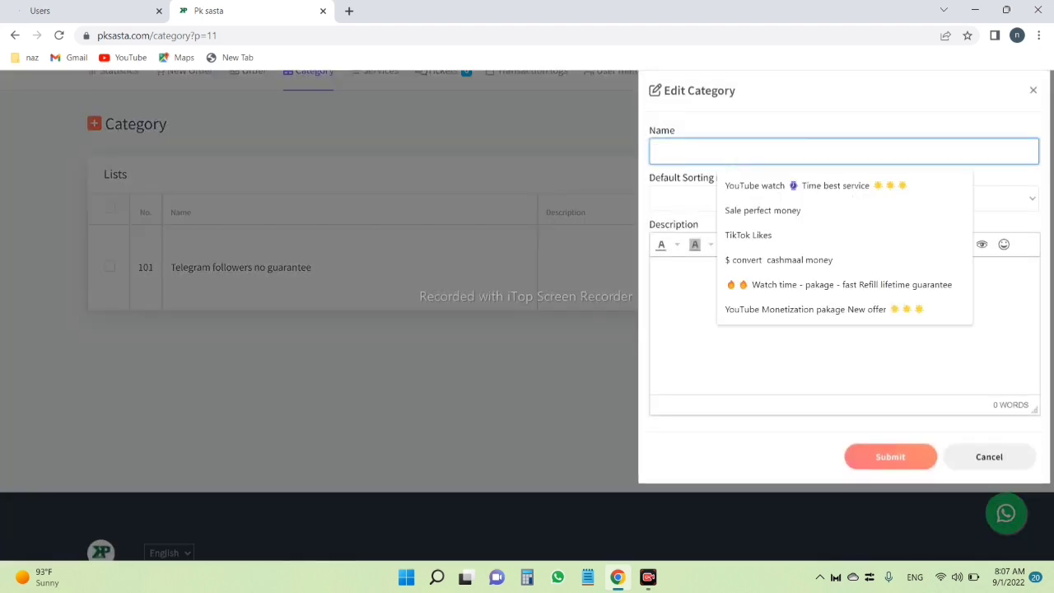
pyautogui.write('pk')
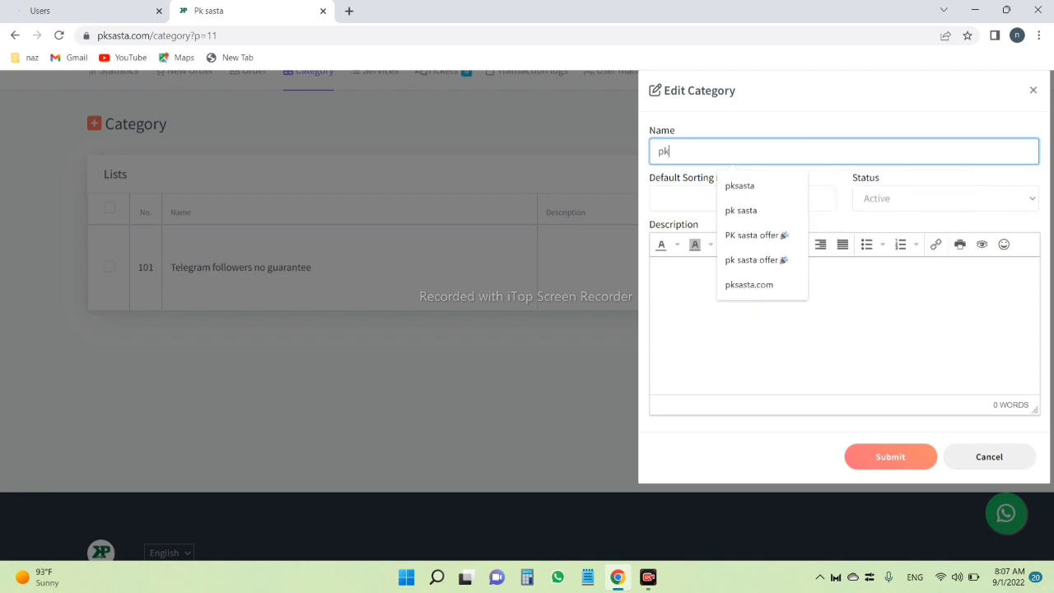
pyautogui.click(658, 197)
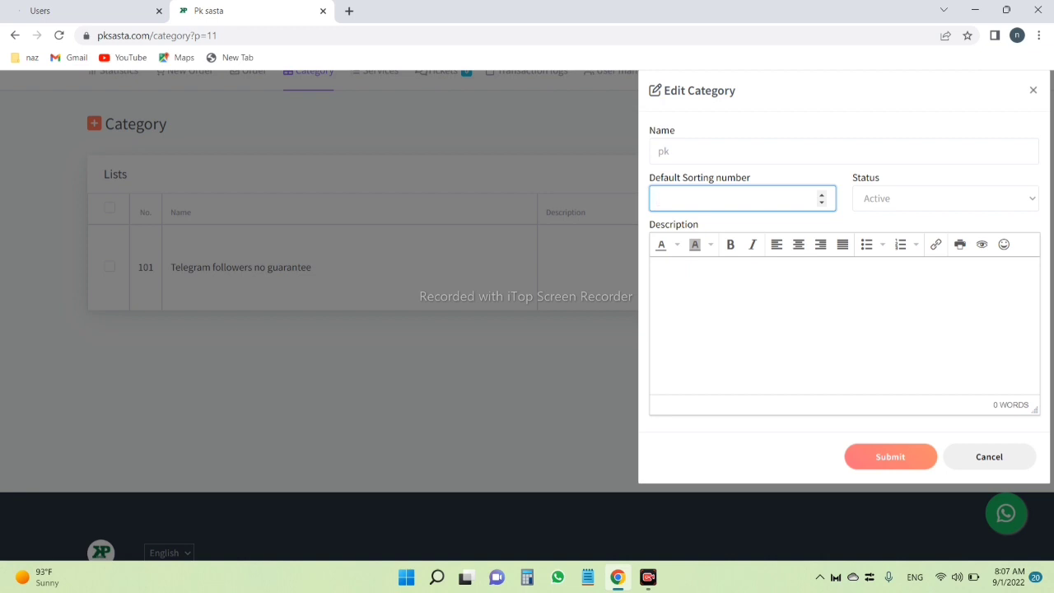
pyautogui.write('81000')
pyautogui.press('BackSpace')
pyautogui.press('BackSpace')
pyautogui.click(890, 456)
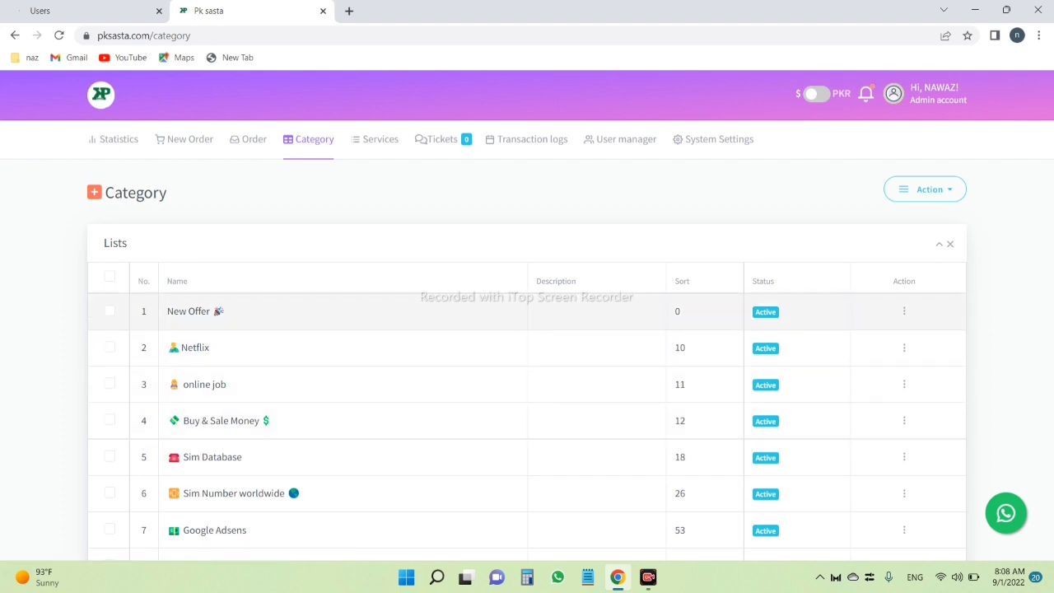
# Go to the last page of the category list and check the new pk category's sort value
pyautogui.scroll(-6, 527, 314)
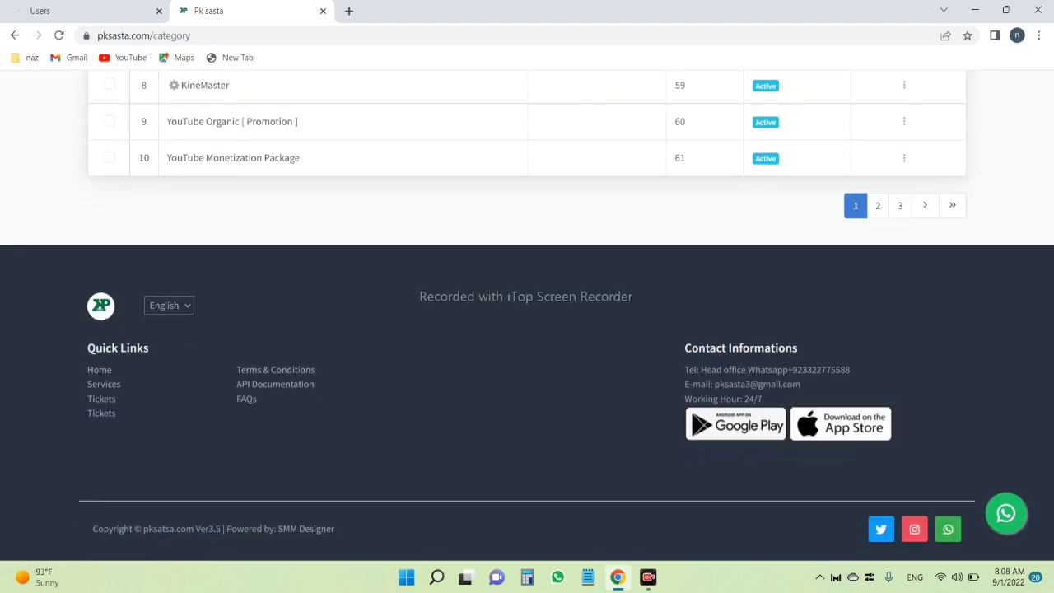
pyautogui.click(951, 205)
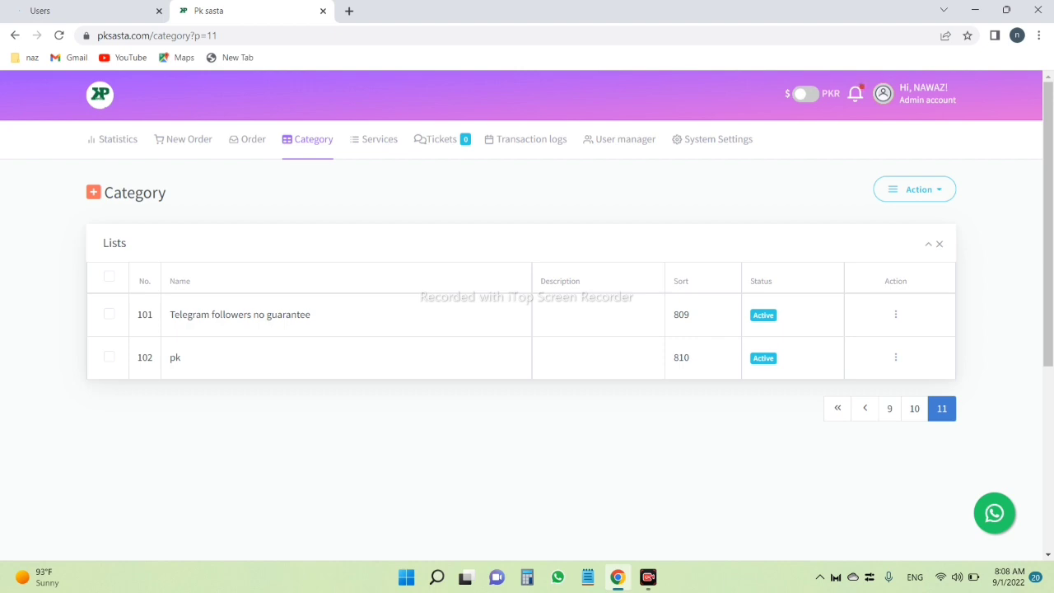
pyautogui.moveTo(654, 345)
pyautogui.mouseDown()
pyautogui.moveTo(675, 346)
pyautogui.moveTo(704, 383)
pyautogui.moveTo(708, 370)
pyautogui.mouseUp()
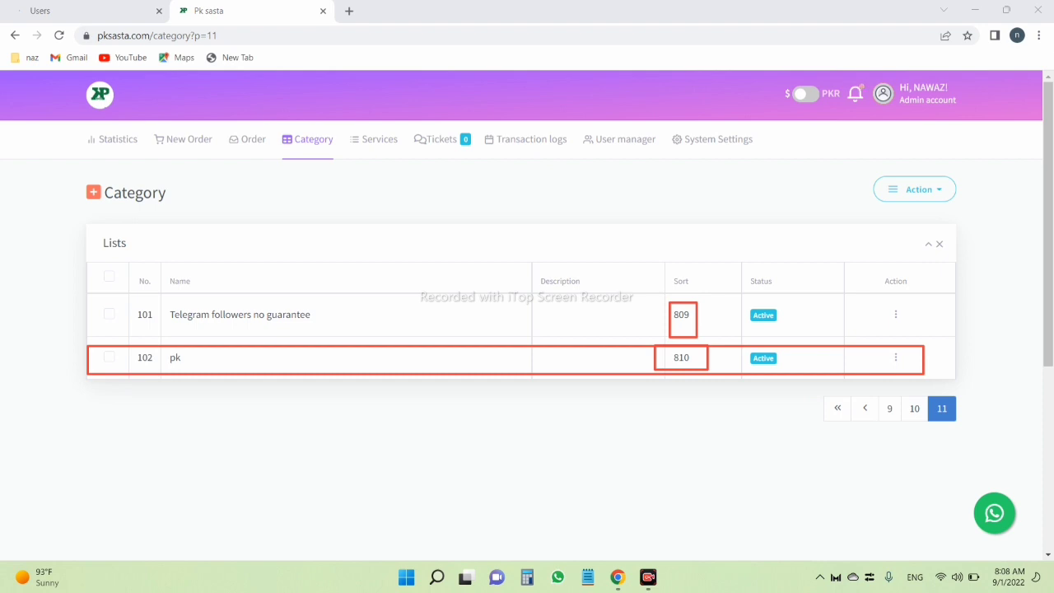
pyautogui.click(896, 357)
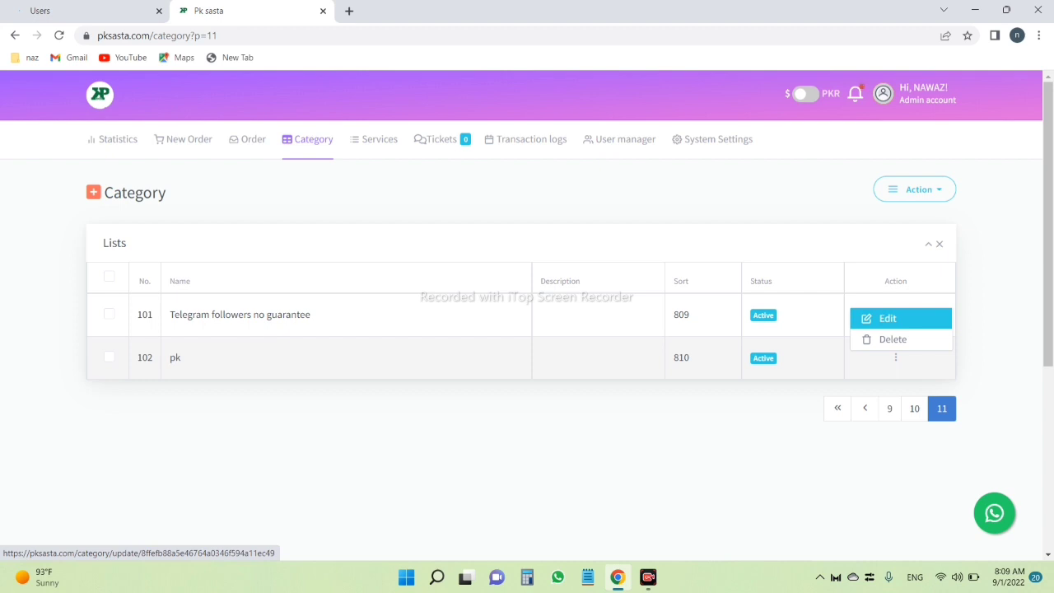
pyautogui.click(888, 318)
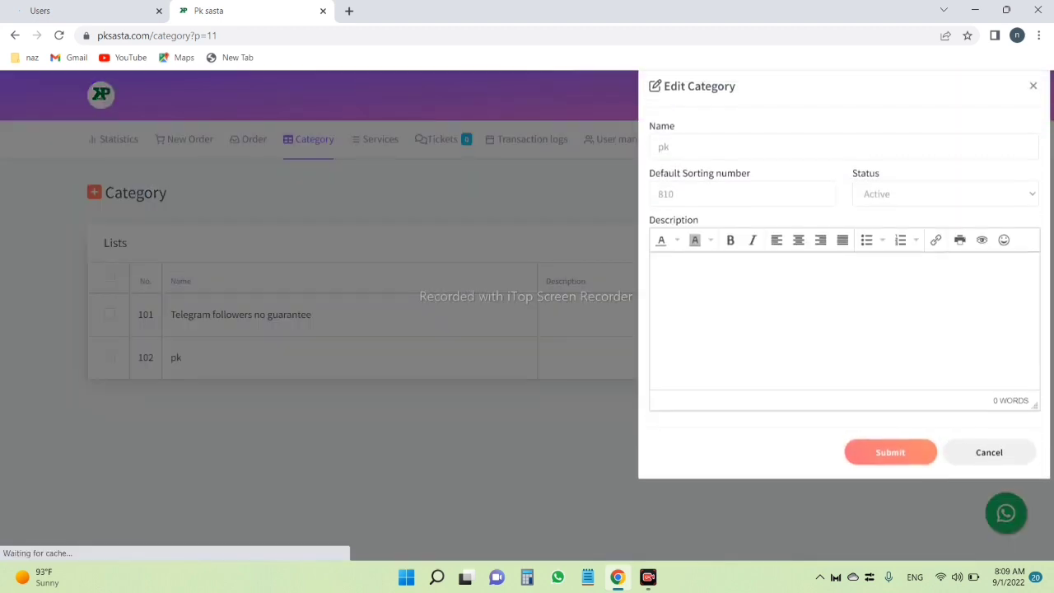
pyautogui.click(674, 198)
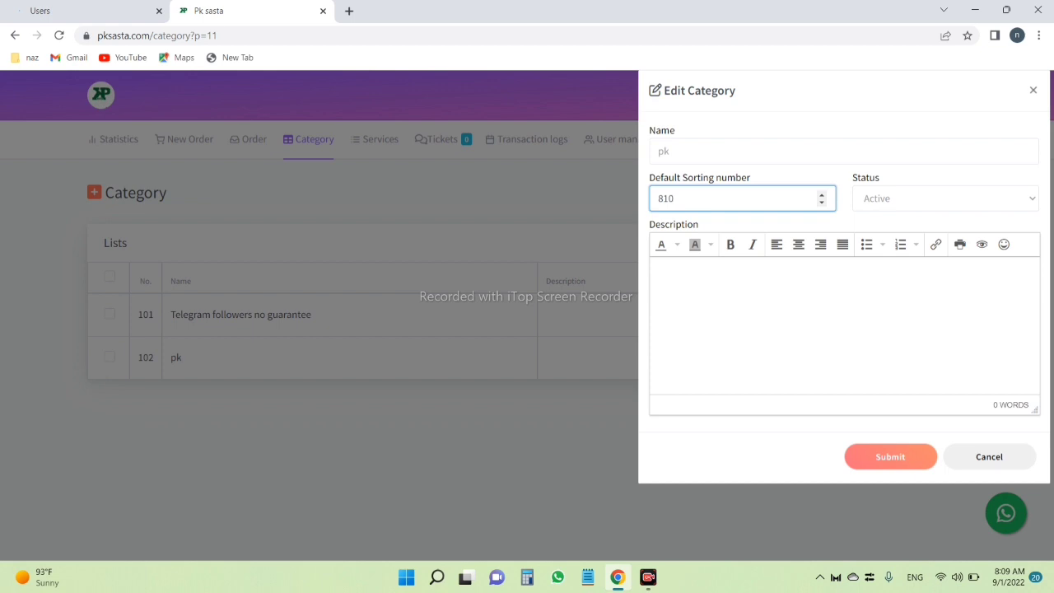
pyautogui.press('BackSpace')
pyautogui.press('BackSpace')
pyautogui.press('BackSpace')
pyautogui.press('Escape')
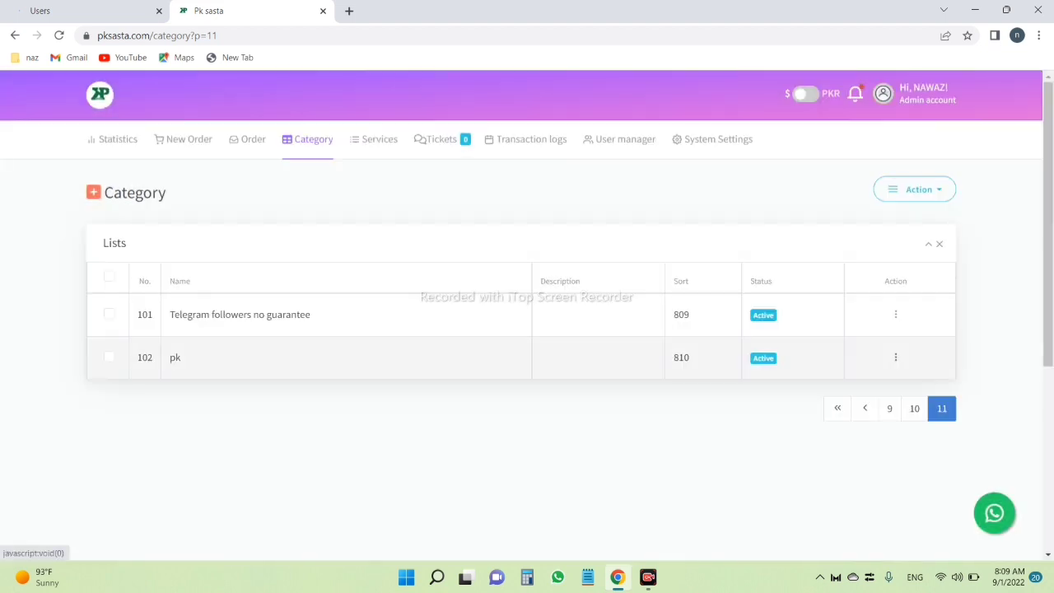
# Delete the pk category from the list and confirm the deletion
pyautogui.click(895, 357)
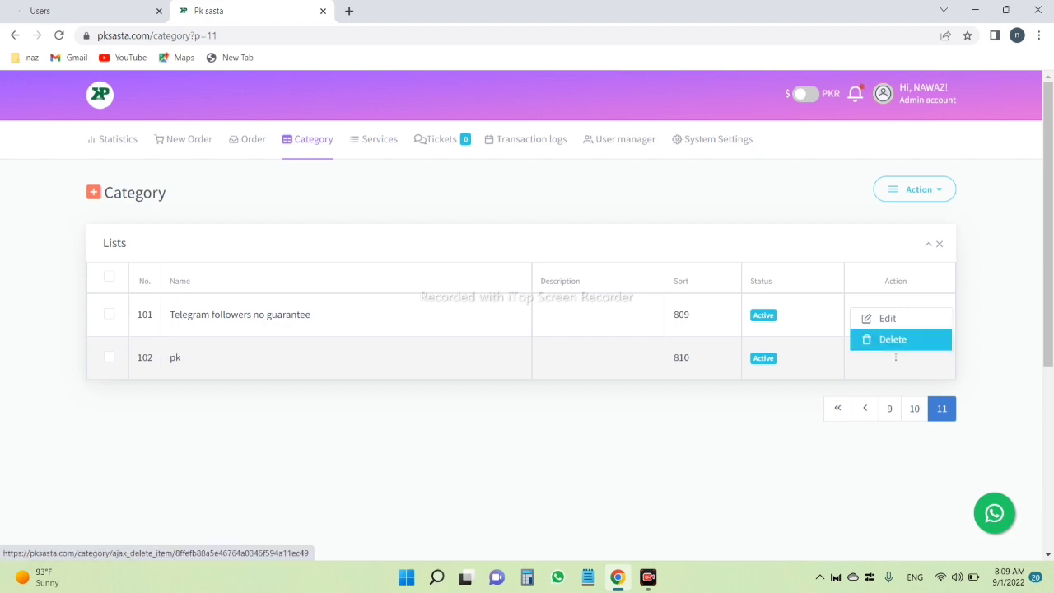
pyautogui.click(893, 339)
pyautogui.press('Return')
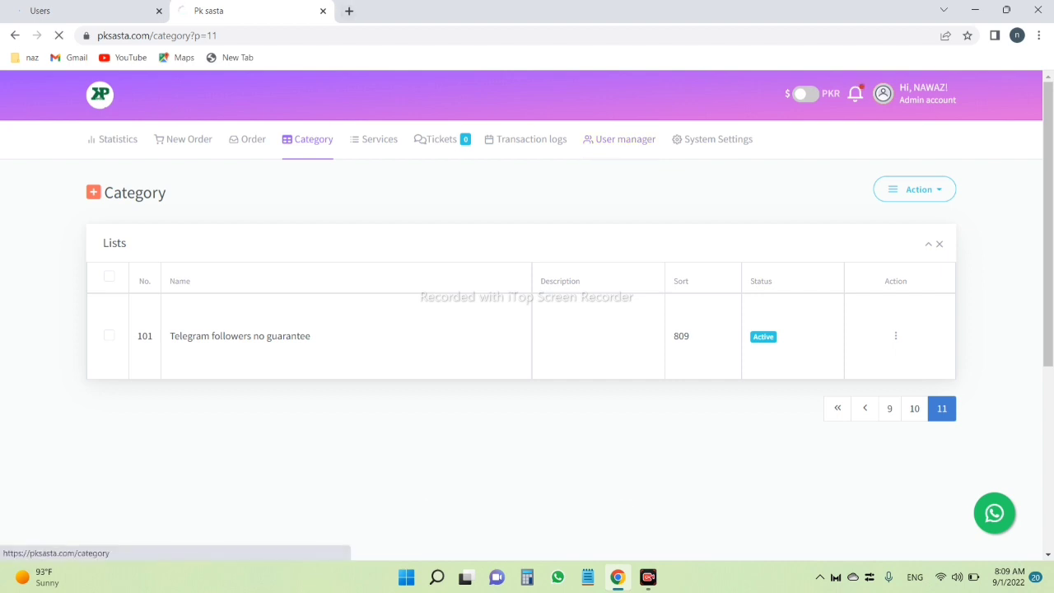
# Look through the first page of the category list, including its selection boxes and bulk action control
pyautogui.scroll(-5, 527, 384)
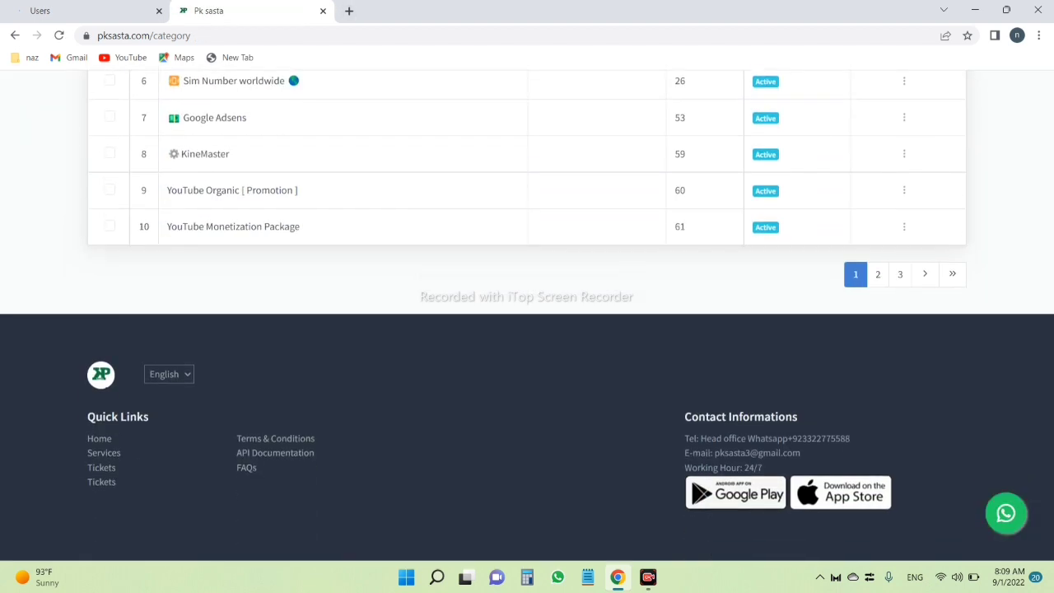
pyautogui.scroll(5, 526, 383)
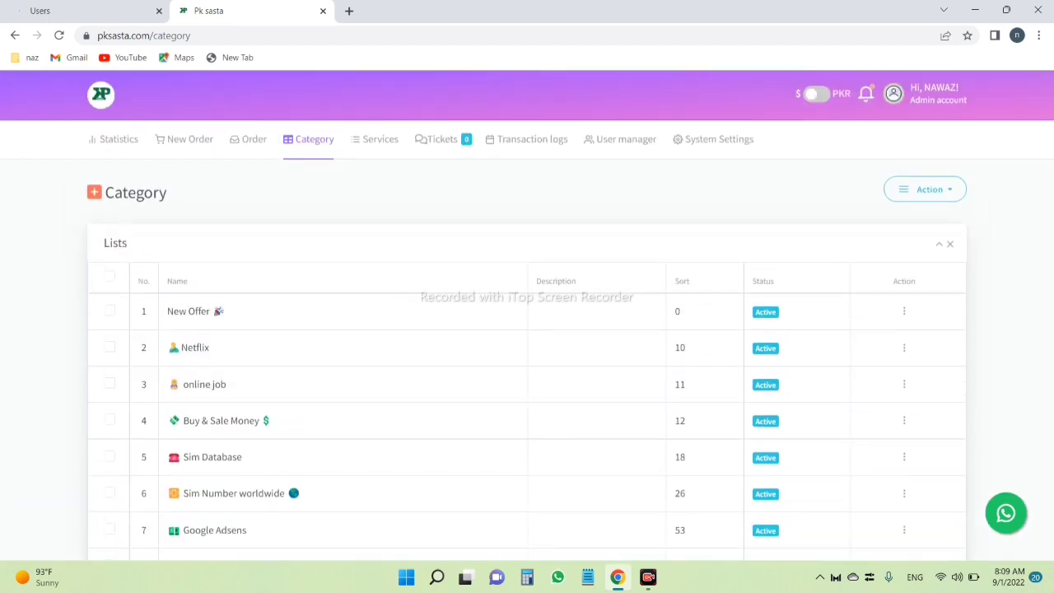
pyautogui.scroll(-5, 527, 313)
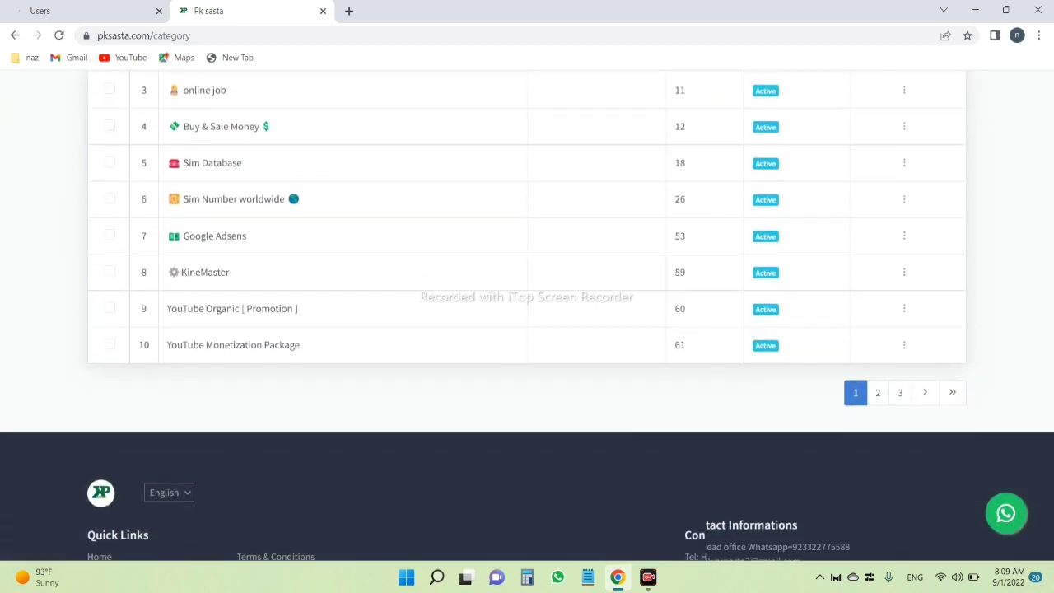
pyautogui.scroll(5, 527, 312)
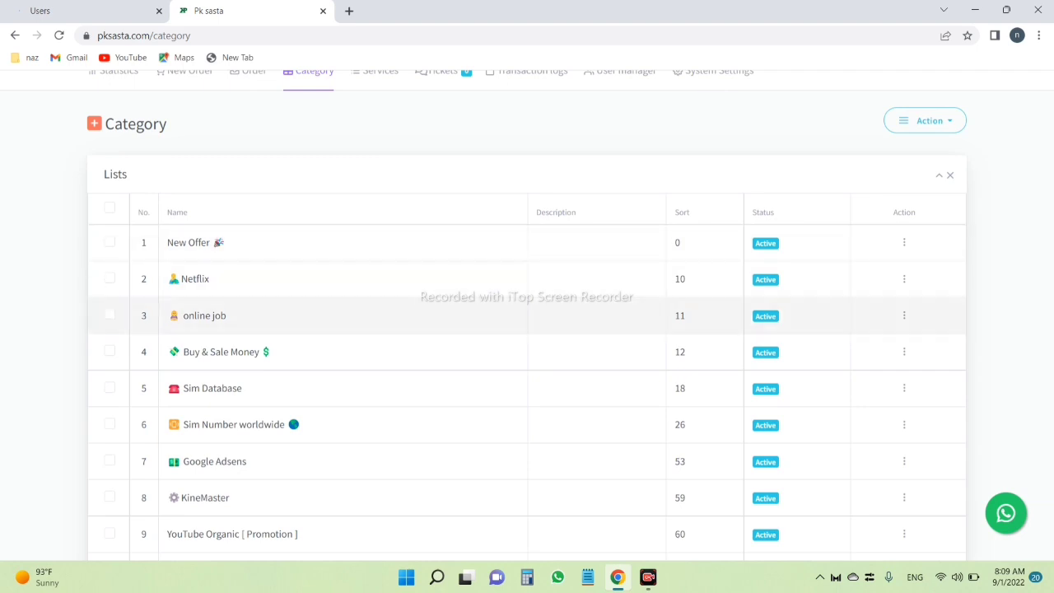
pyautogui.scroll(1, 412, 518)
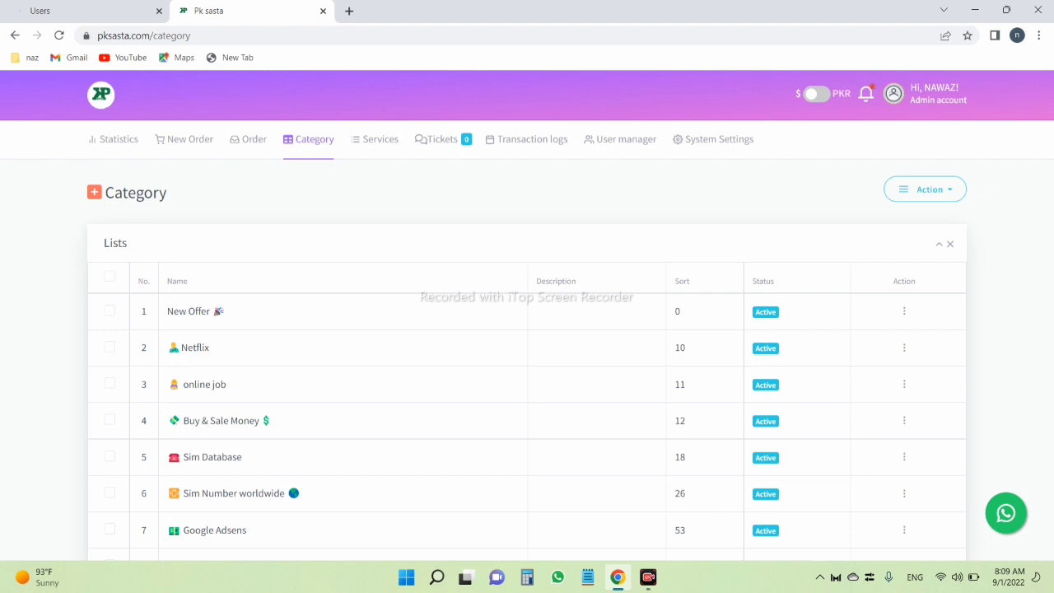
pyautogui.moveTo(94, 262); pyautogui.dragTo(119, 287)
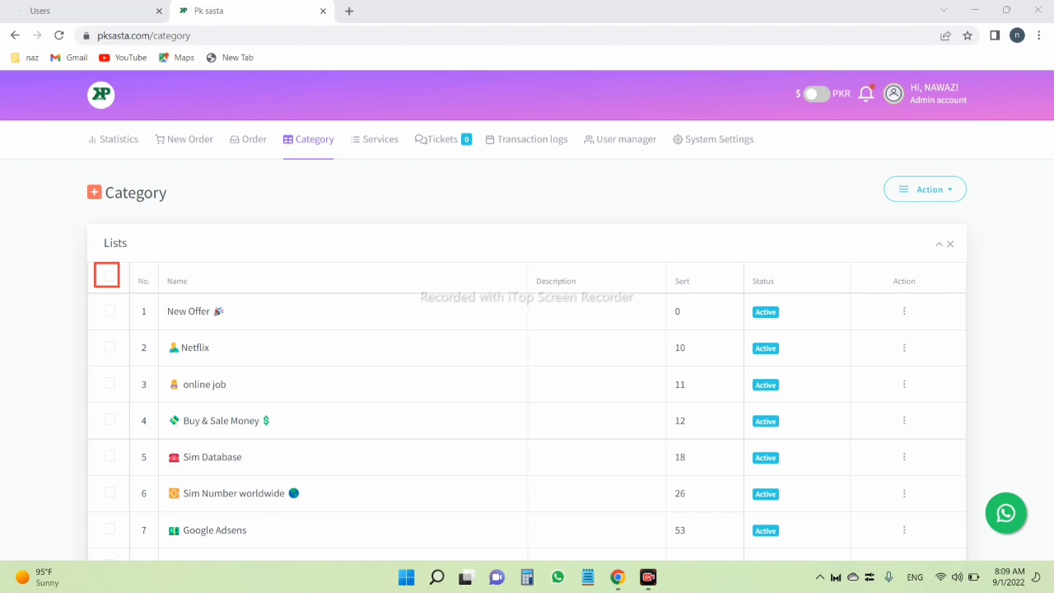
pyautogui.moveTo(885, 177)
pyautogui.mouseDown()
pyautogui.moveTo(964, 179)
pyautogui.moveTo(977, 210)
pyautogui.mouseUp()
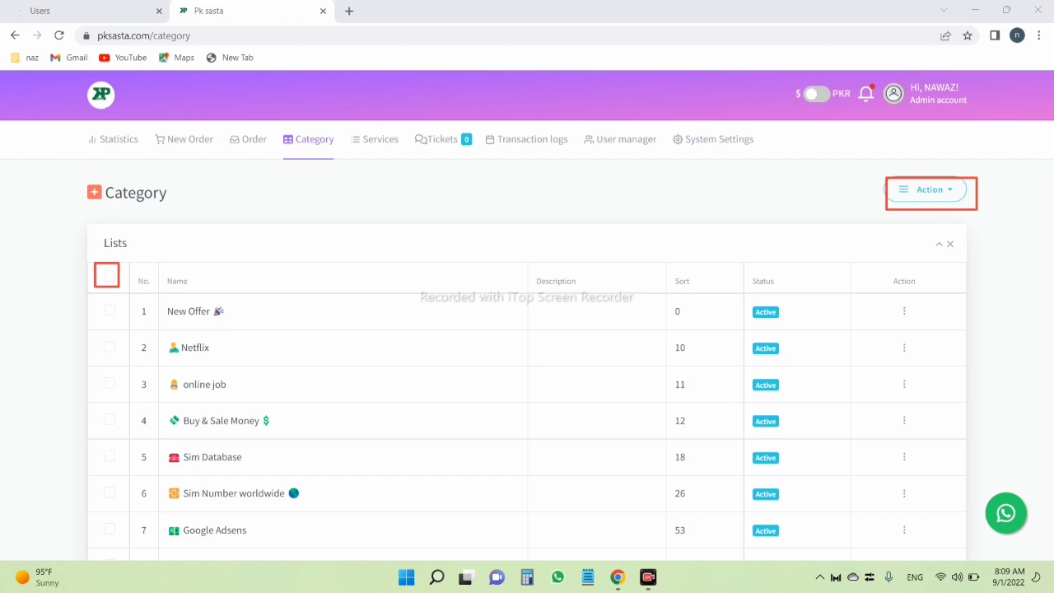
pyautogui.press('Escape')
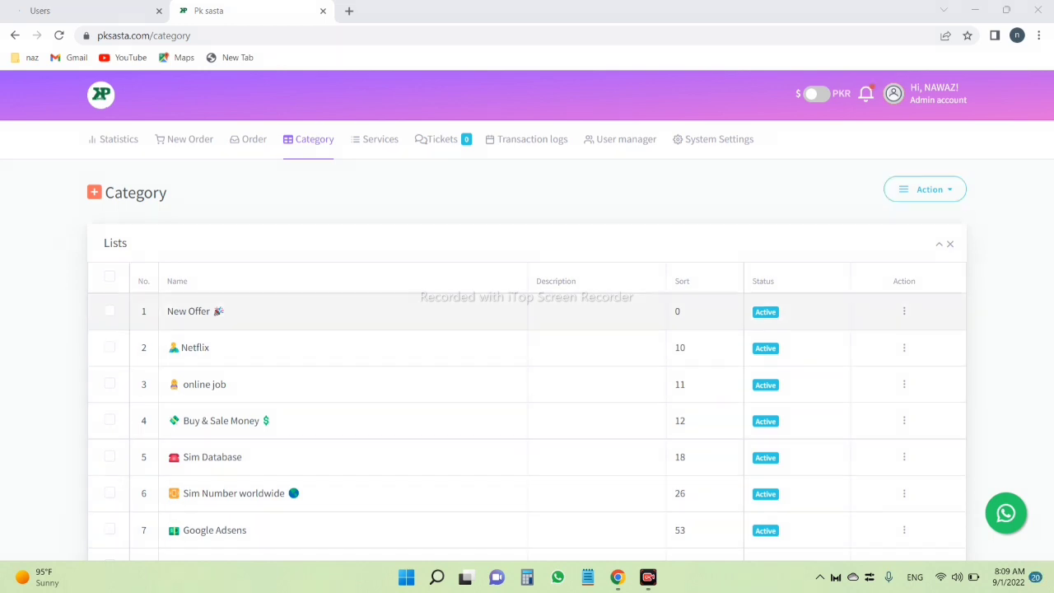
# Select all categories on the first page and view the bulk actions available for them
pyautogui.click(110, 276)
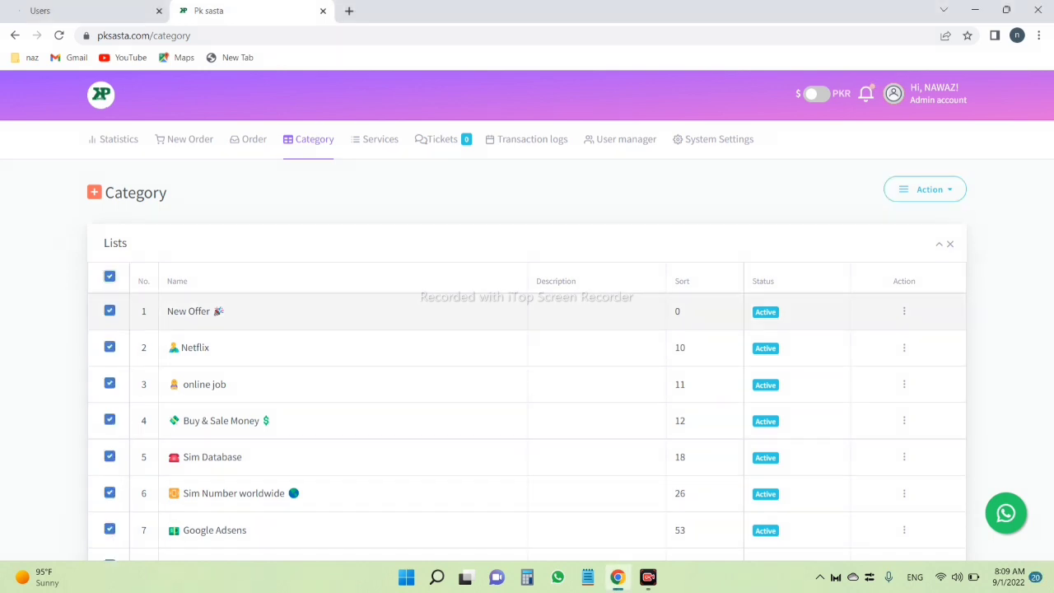
pyautogui.scroll(-5, 527, 315)
pyautogui.scroll(5, 526, 329)
pyautogui.click(925, 189)
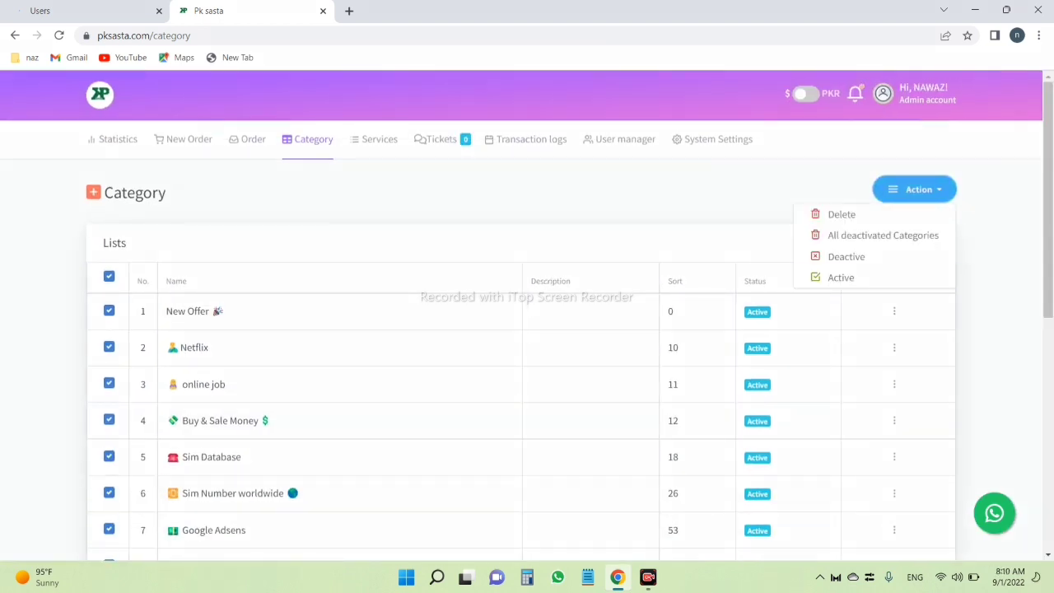
pyautogui.moveTo(786, 206); pyautogui.dragTo(870, 222)
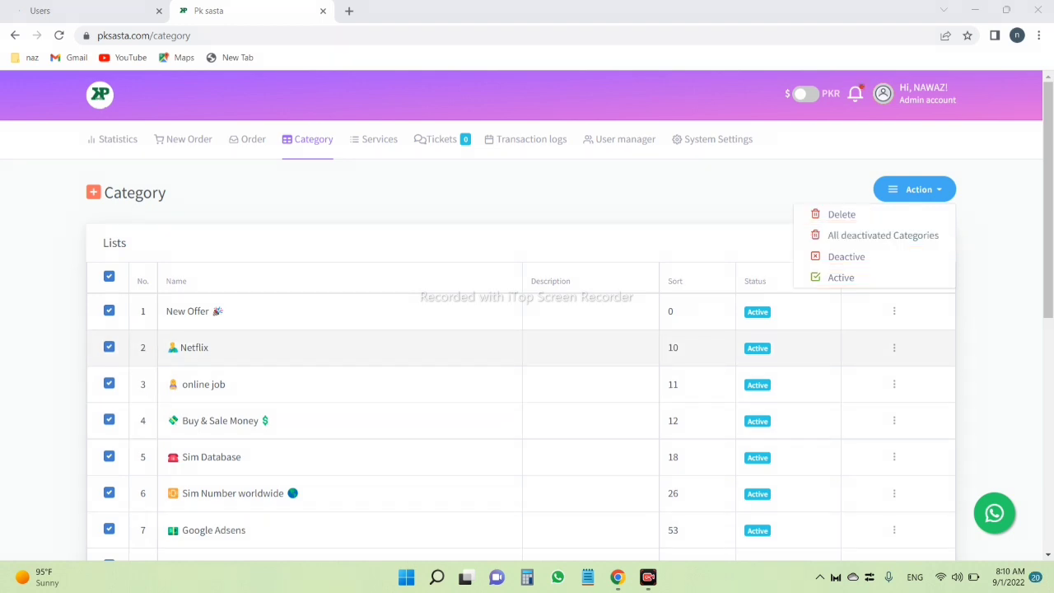
# Reload the category list to clear the selection without applying a bulk action
pyautogui.click(307, 139)
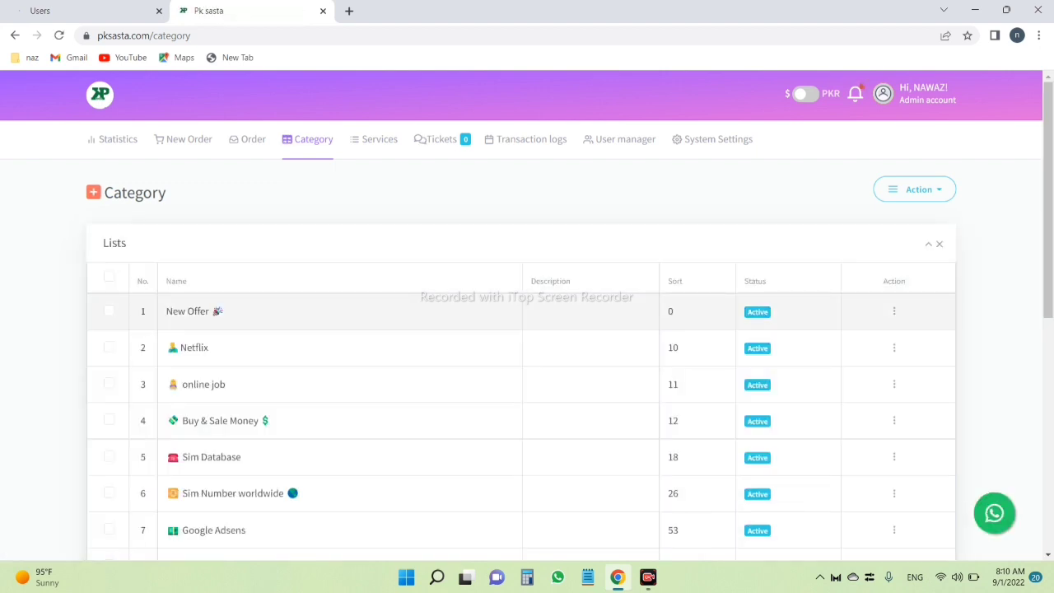
pyautogui.scroll(-4, 527, 329)
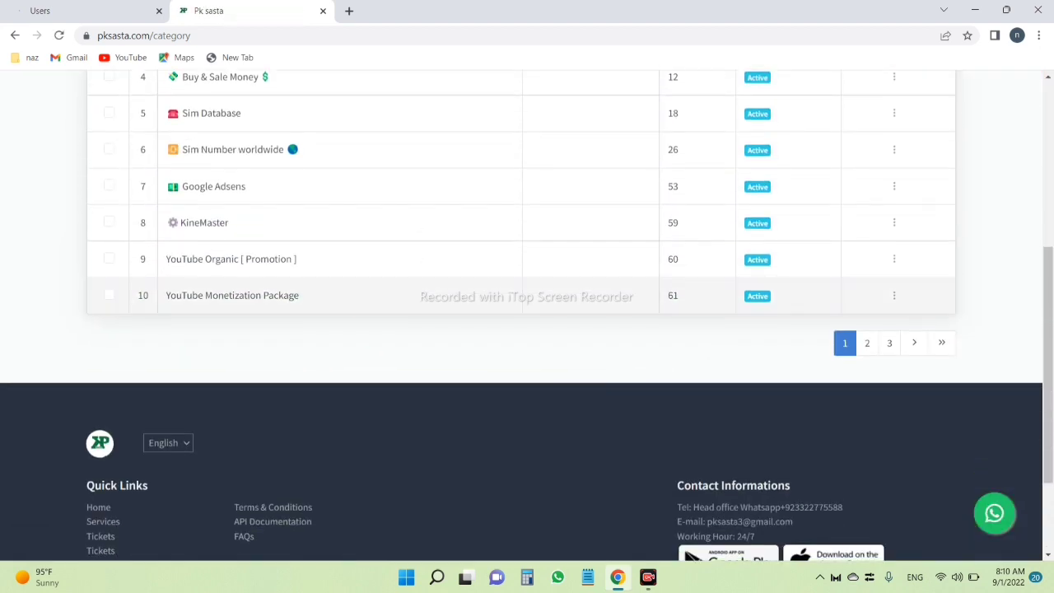
pyautogui.scroll(5, 527, 304)
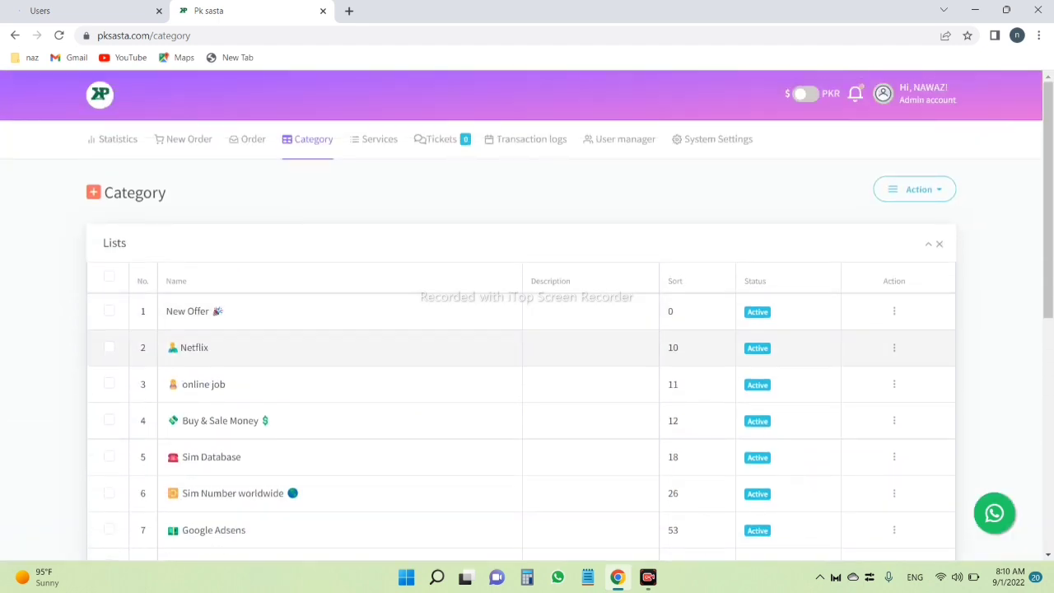
# Review the category list's first page again and open the new order form briefly before returning to the list
pyautogui.scroll(-3, 527, 316)
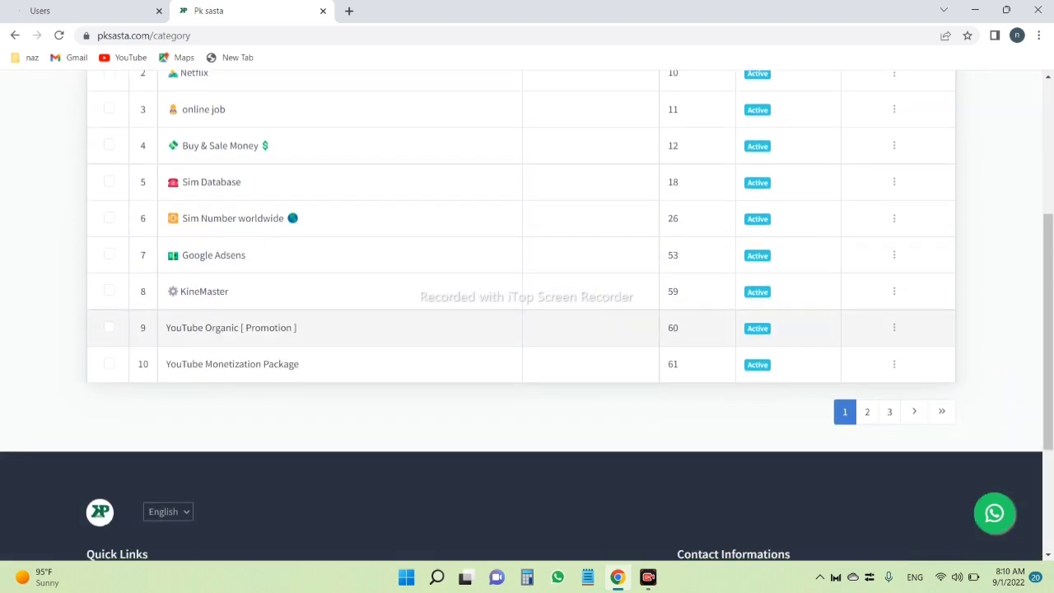
pyautogui.scroll(-2, 526, 321)
pyautogui.scroll(5, 527, 321)
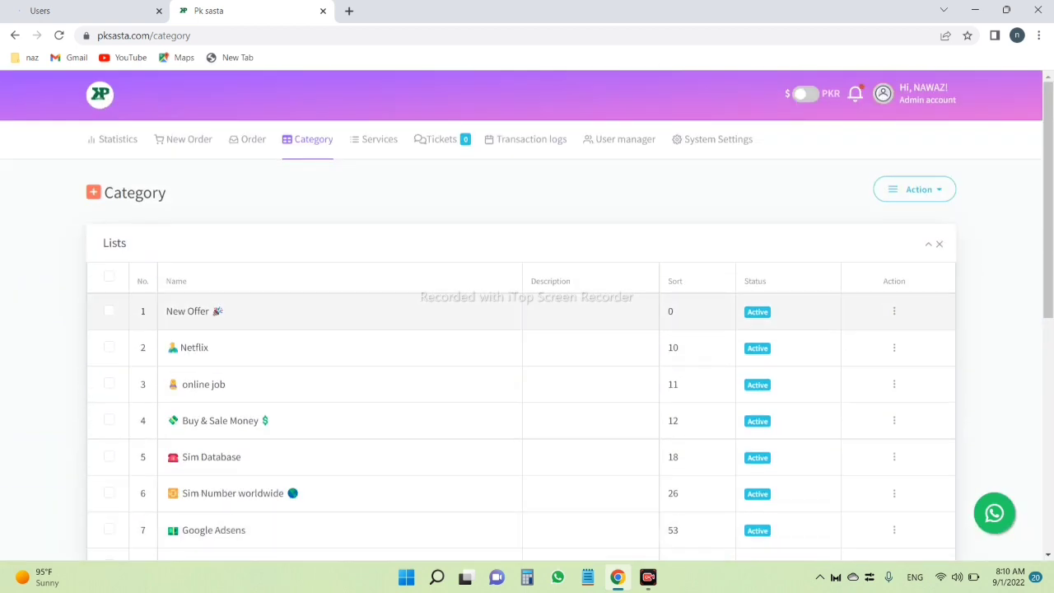
pyautogui.click(307, 139)
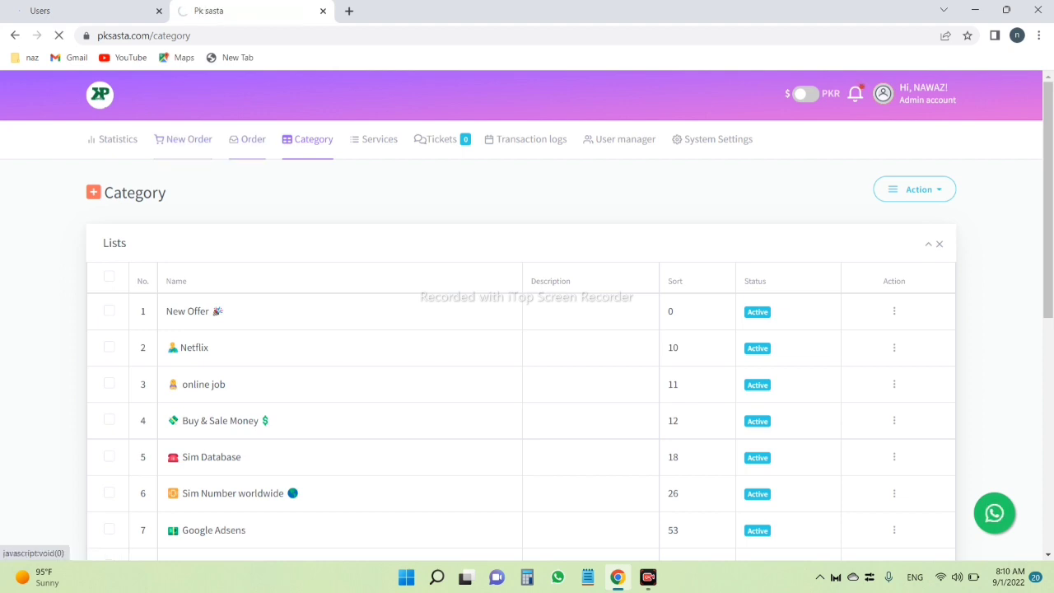
pyautogui.click(183, 139)
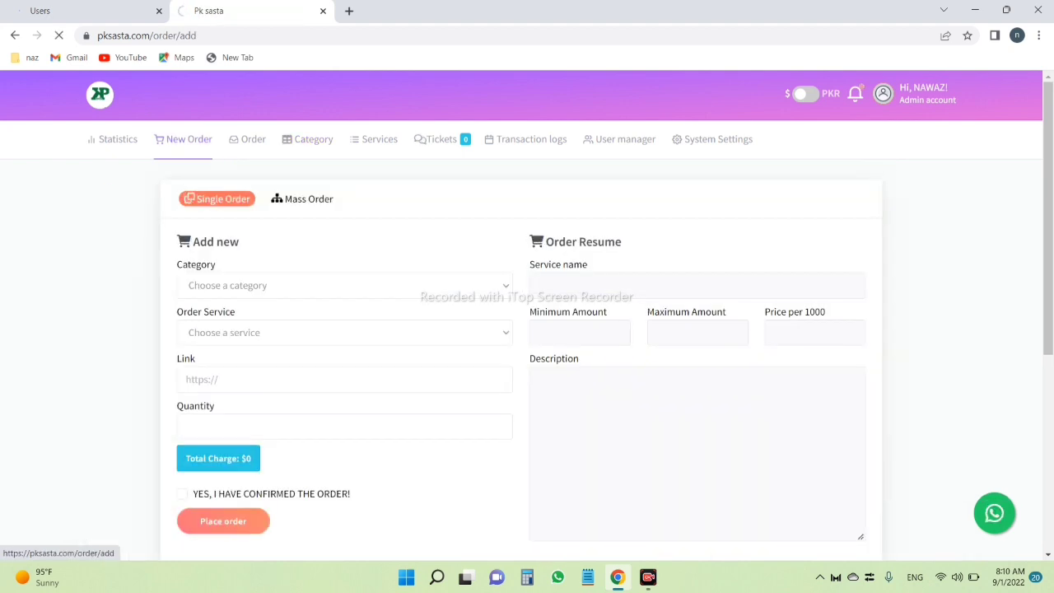
pyautogui.click(307, 139)
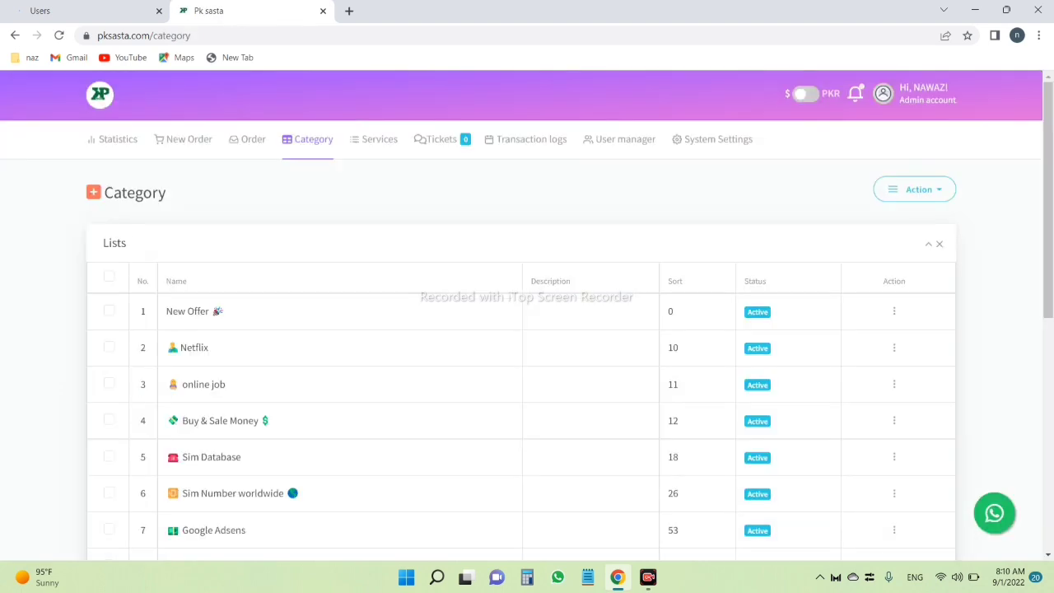
# View the last page of the category list, page 11, and look through the categories on page 10
pyautogui.scroll(-6, 844, 205)
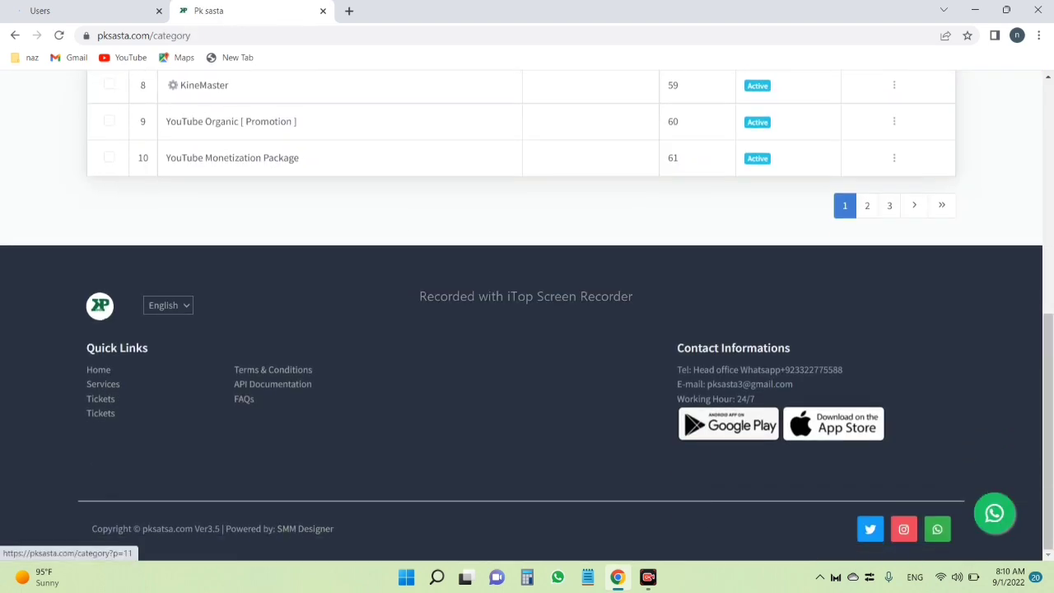
pyautogui.click(941, 205)
pyautogui.scroll(-5, 889, 246)
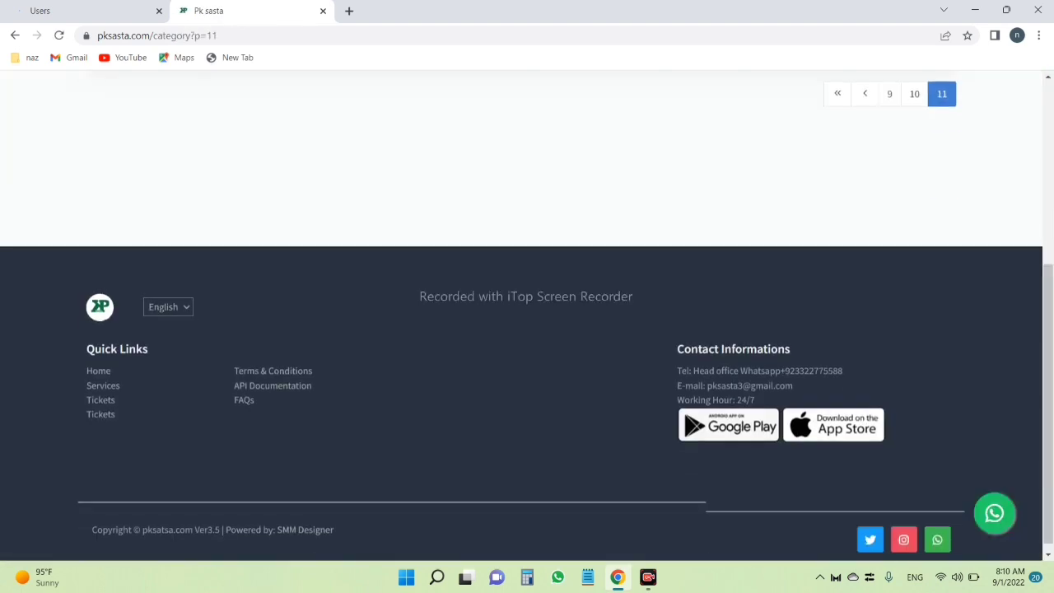
pyautogui.scroll(3, 527, 231)
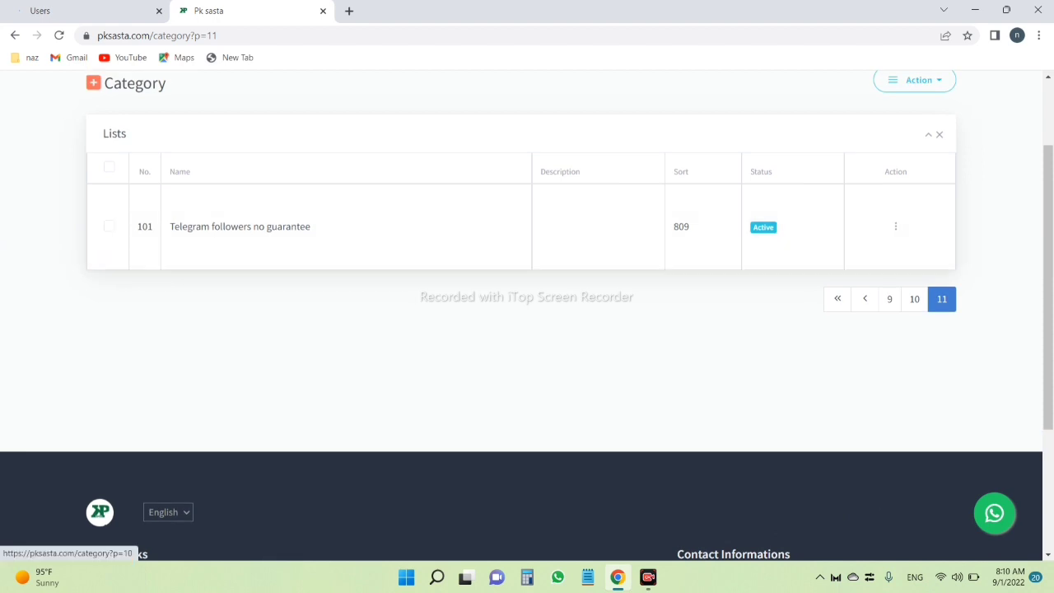
pyautogui.click(914, 299)
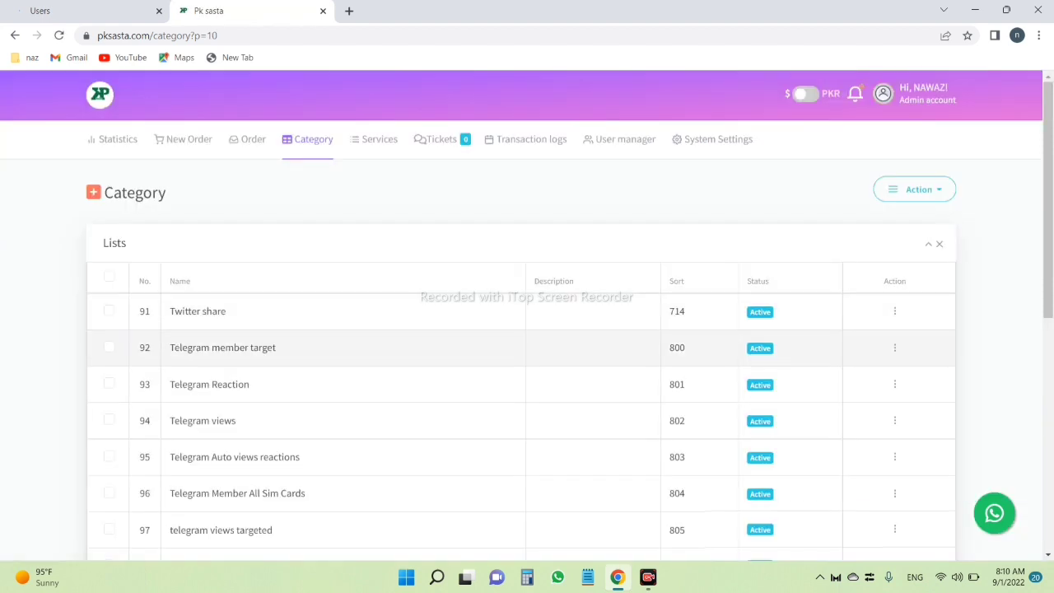
pyautogui.scroll(-5, 527, 313)
pyautogui.scroll(-1, 527, 313)
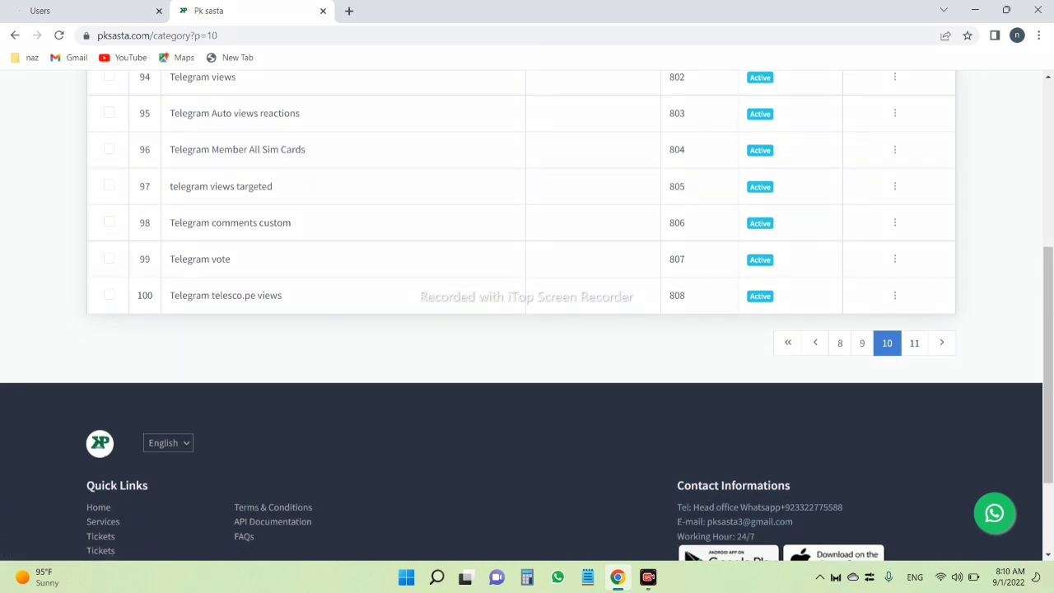
pyautogui.moveTo(105, 98); pyautogui.dragTo(348, 122)
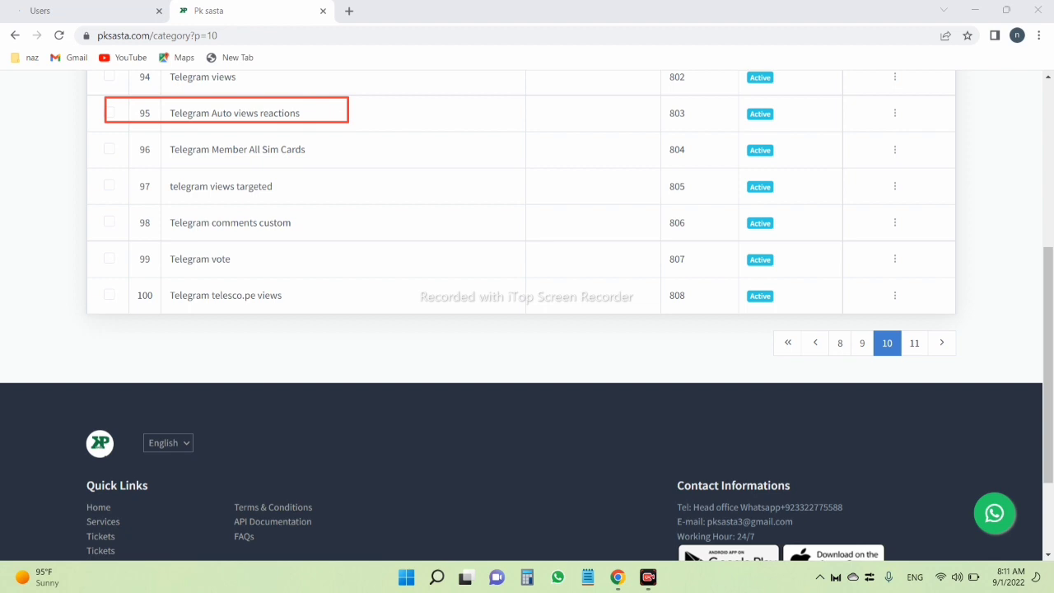
pyautogui.moveTo(87, 137)
pyautogui.mouseDown()
pyautogui.moveTo(371, 176)
pyautogui.moveTo(371, 165)
pyautogui.mouseUp()
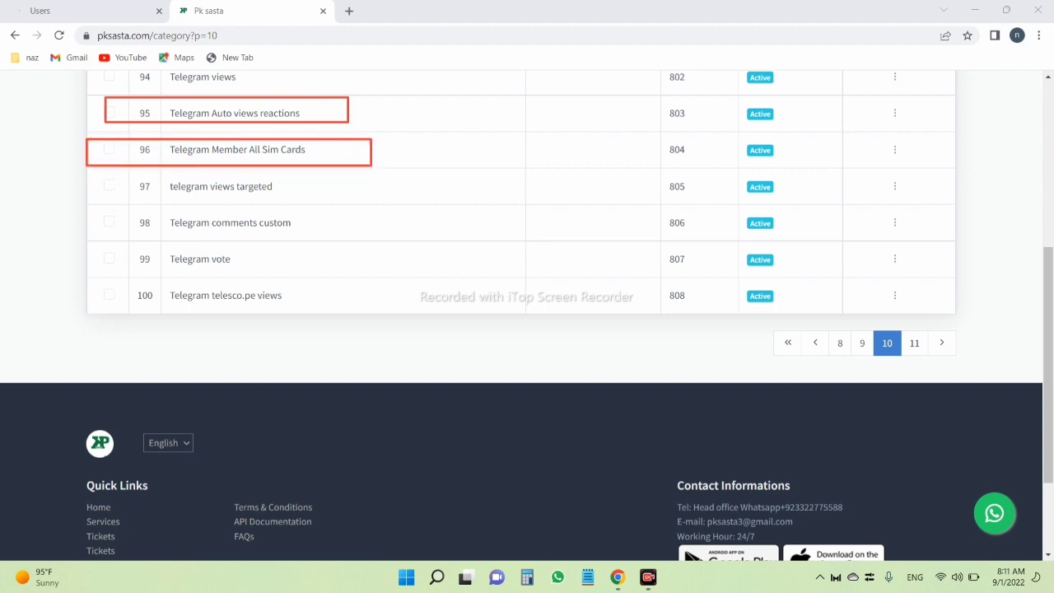
pyautogui.moveTo(116, 178); pyautogui.dragTo(330, 197)
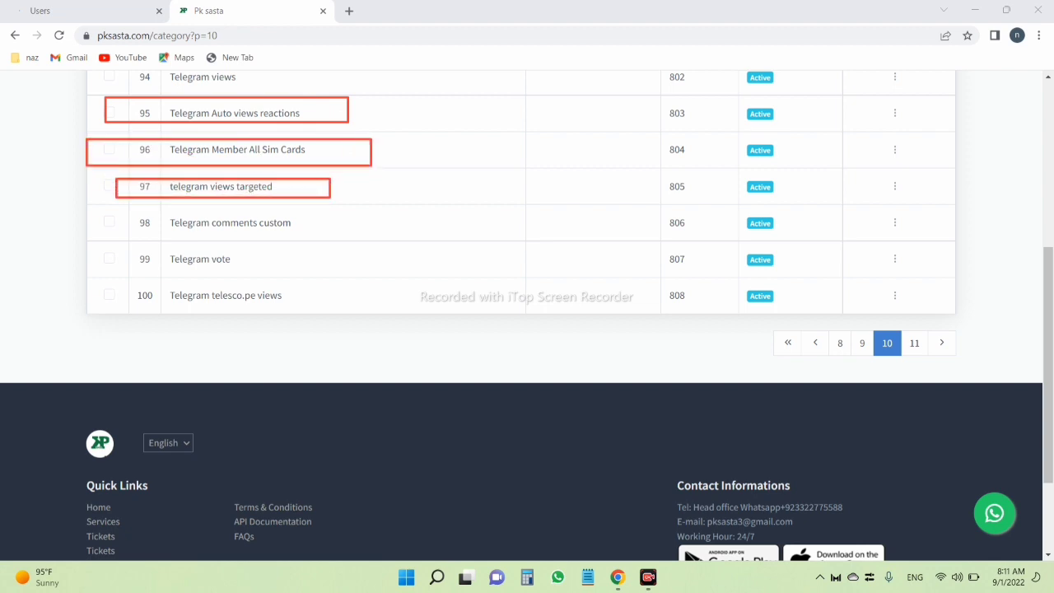
pyautogui.moveTo(111, 216); pyautogui.dragTo(314, 229)
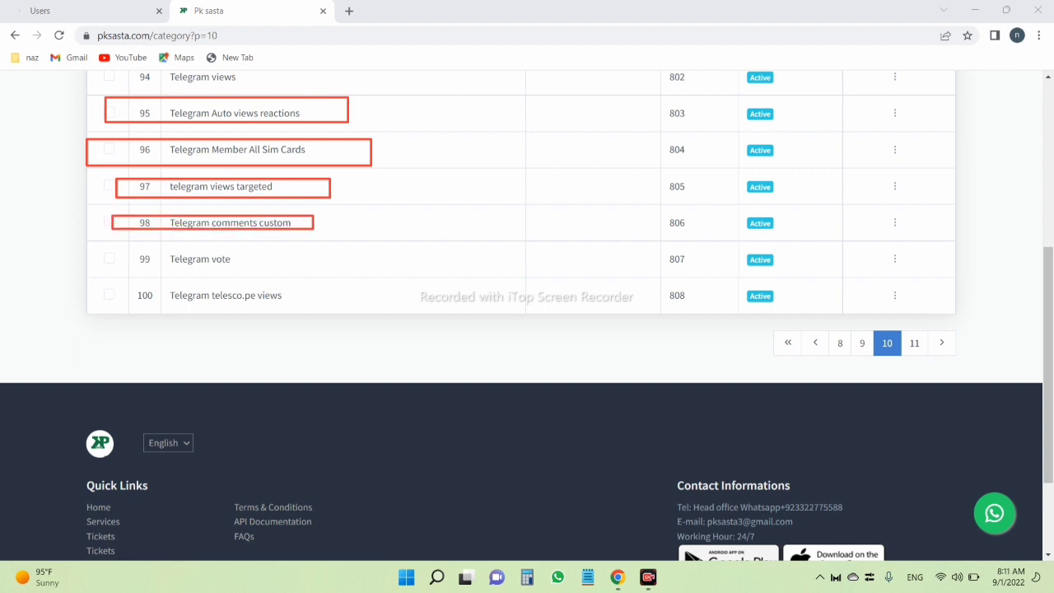
pyautogui.moveTo(103, 241)
pyautogui.mouseDown()
pyautogui.moveTo(270, 246)
pyautogui.moveTo(280, 267)
pyautogui.mouseUp()
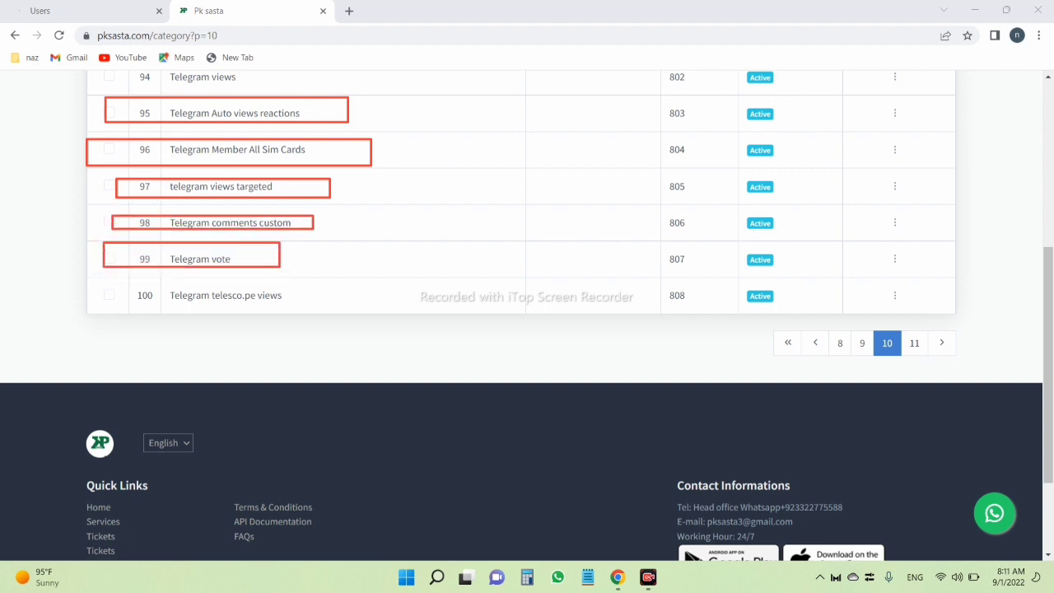
pyautogui.moveTo(112, 285); pyautogui.dragTo(312, 308)
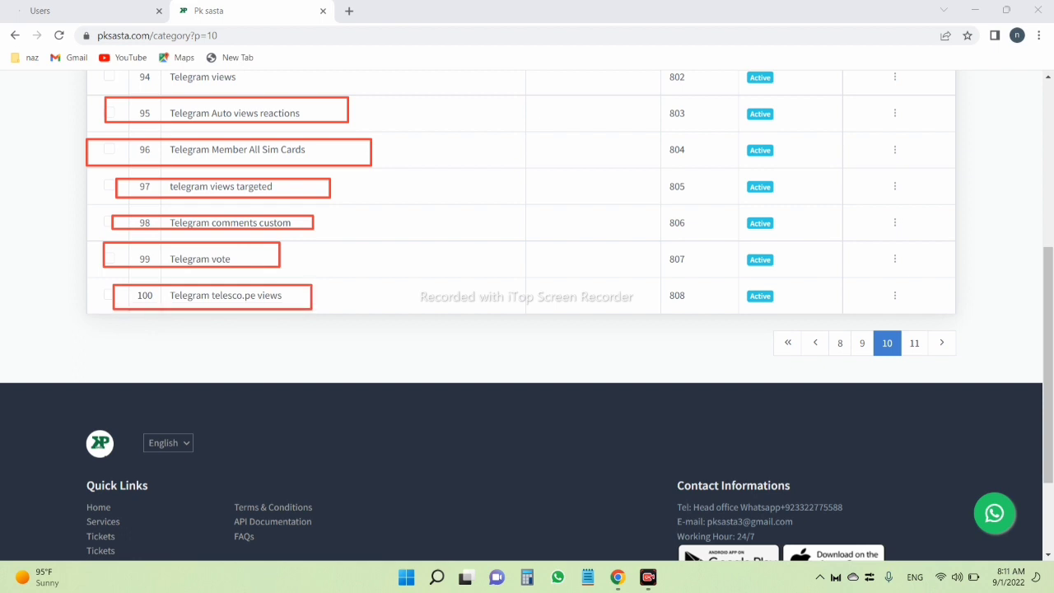
pyautogui.press('Escape')
# Browse the category choices in the new order form, pick Twitter profil click, and return to the category list
pyautogui.scroll(5, 527, 315)
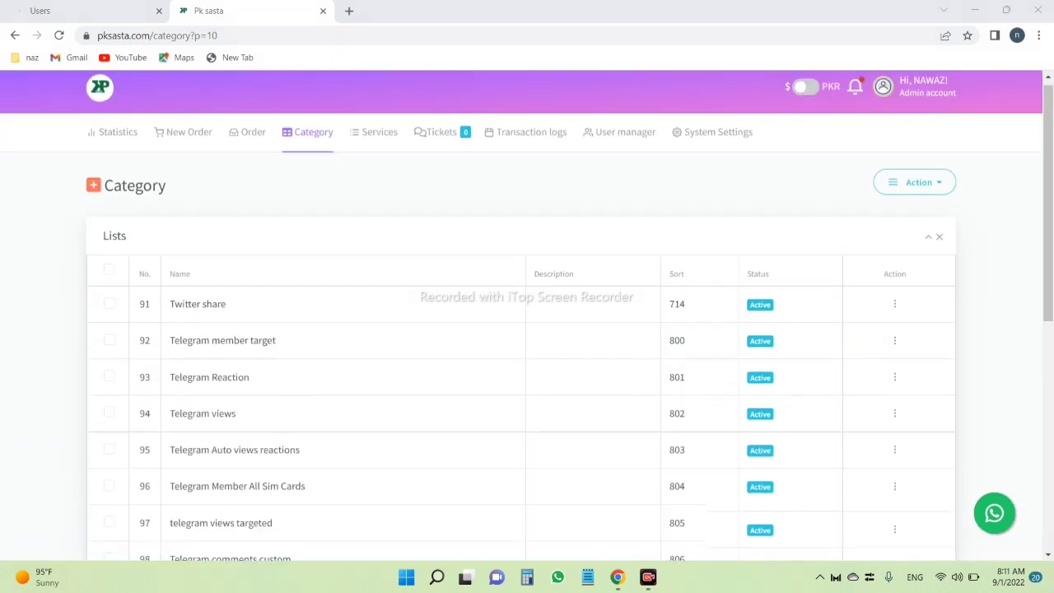
pyautogui.click(185, 139)
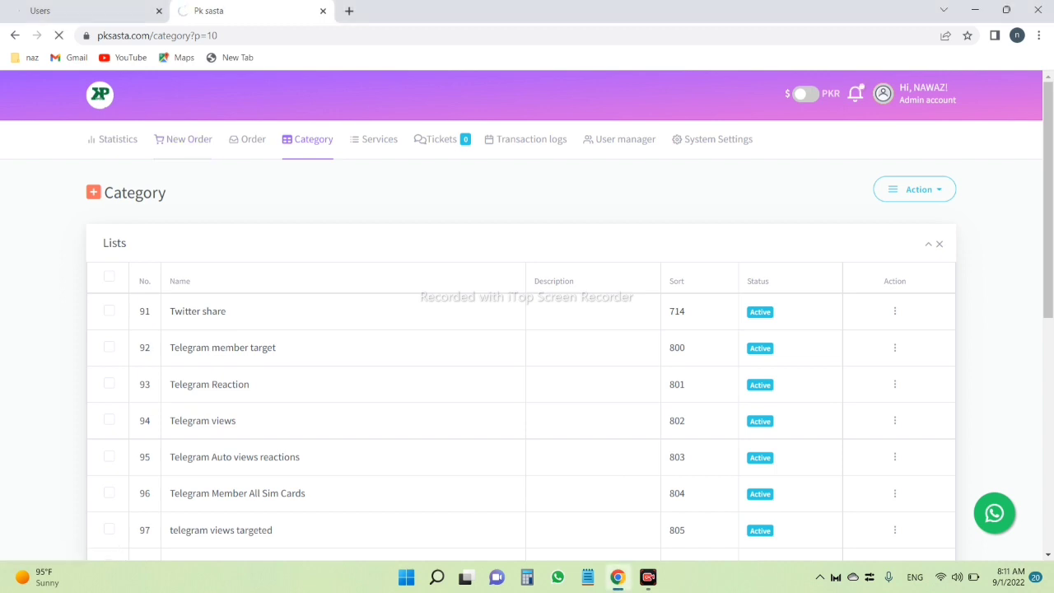
pyautogui.scroll(-1, 527, 315)
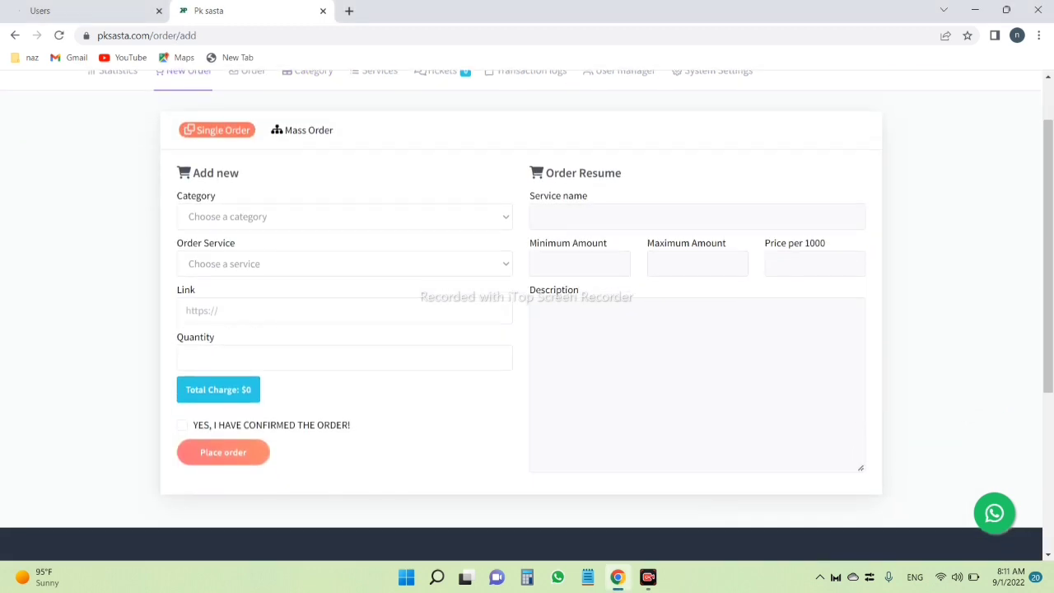
pyautogui.click(344, 217)
pyautogui.scroll(-10, 344, 346)
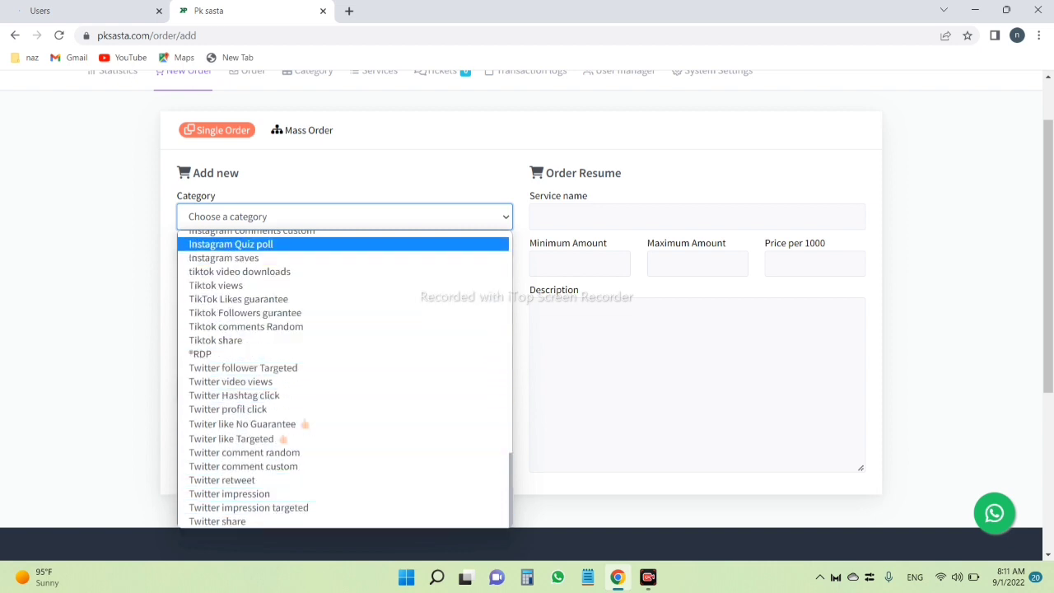
pyautogui.scroll(1, 344, 239)
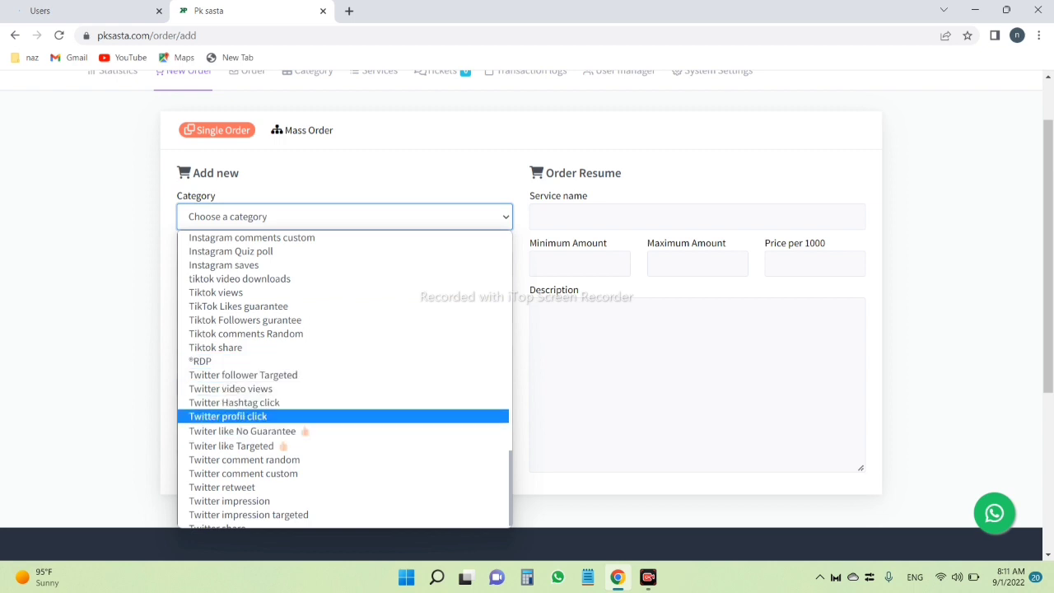
pyautogui.click(228, 416)
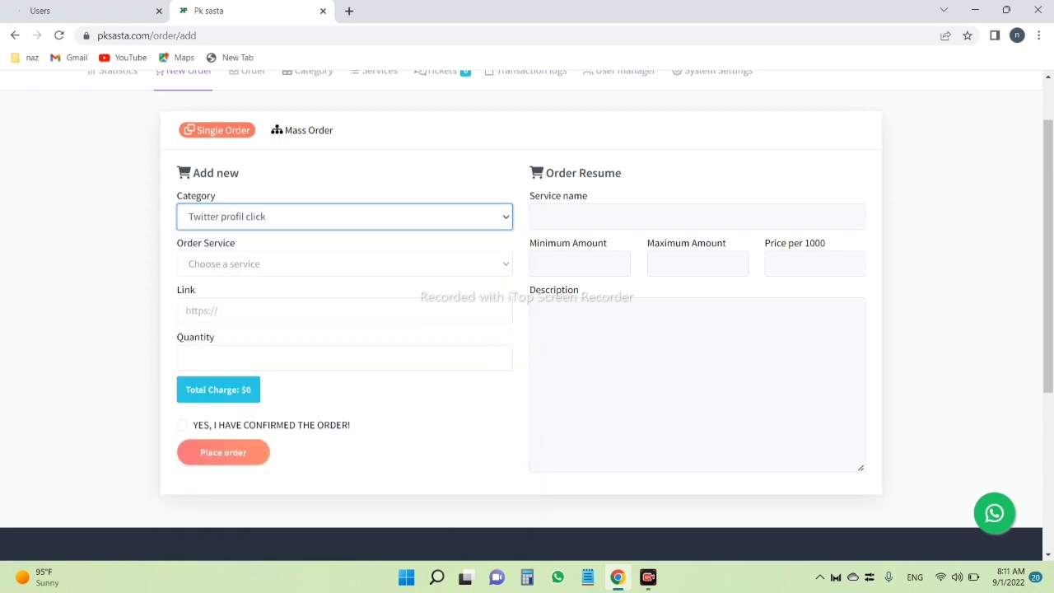
pyautogui.scroll(1, 527, 313)
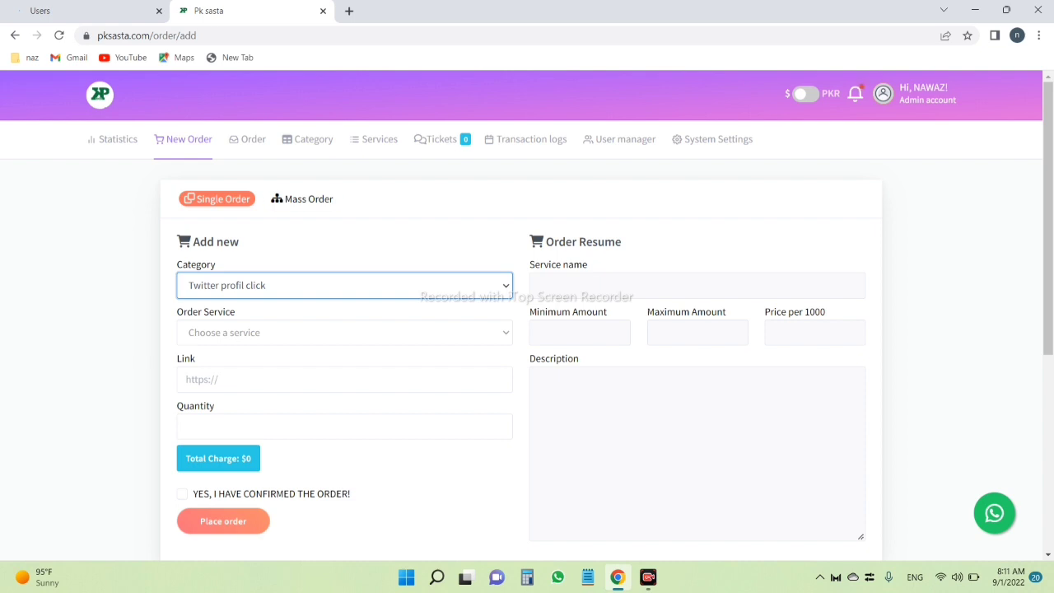
pyautogui.click(311, 139)
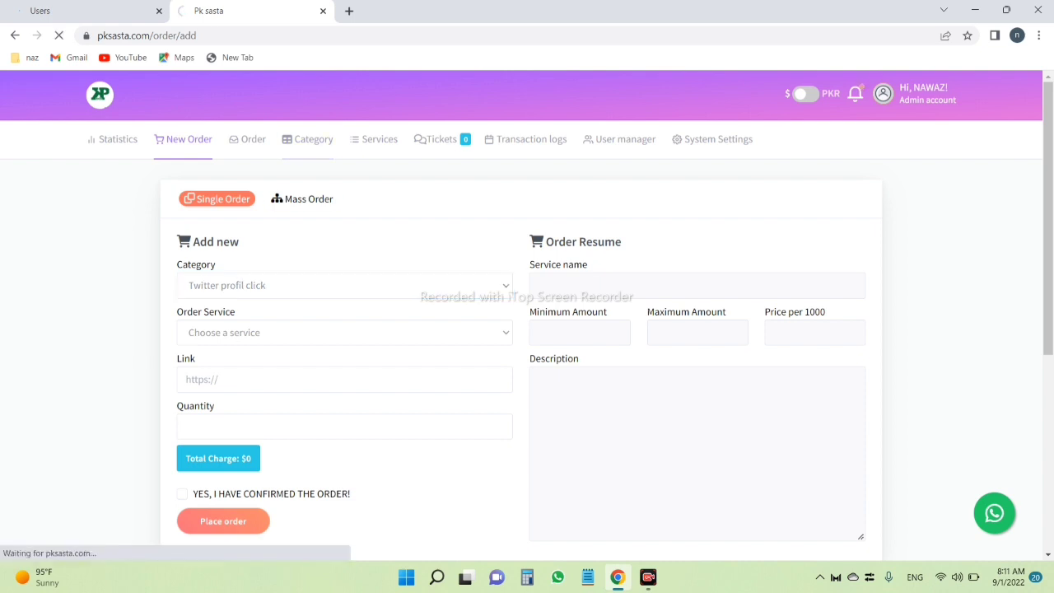